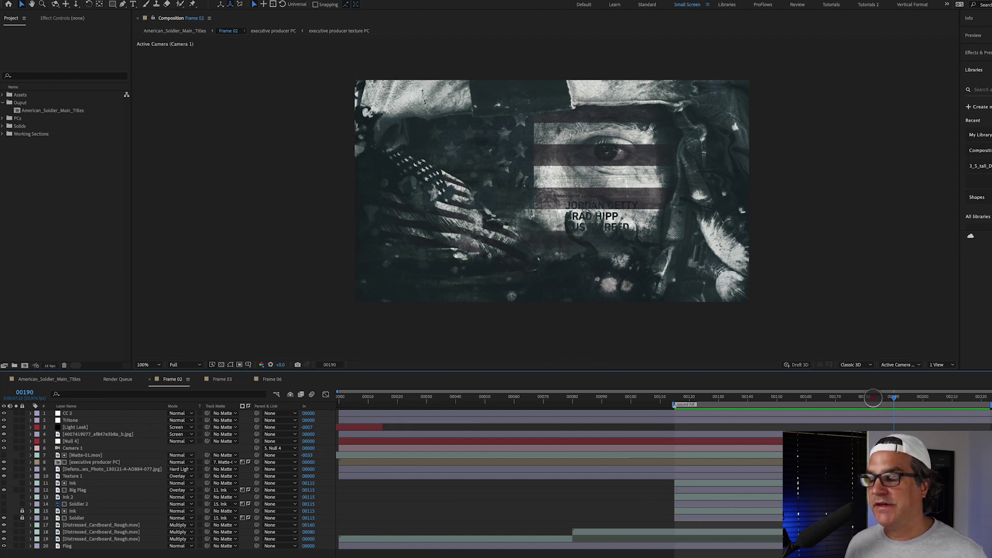
pyautogui.moveTo(873, 398); pyautogui.dragTo(794, 399)
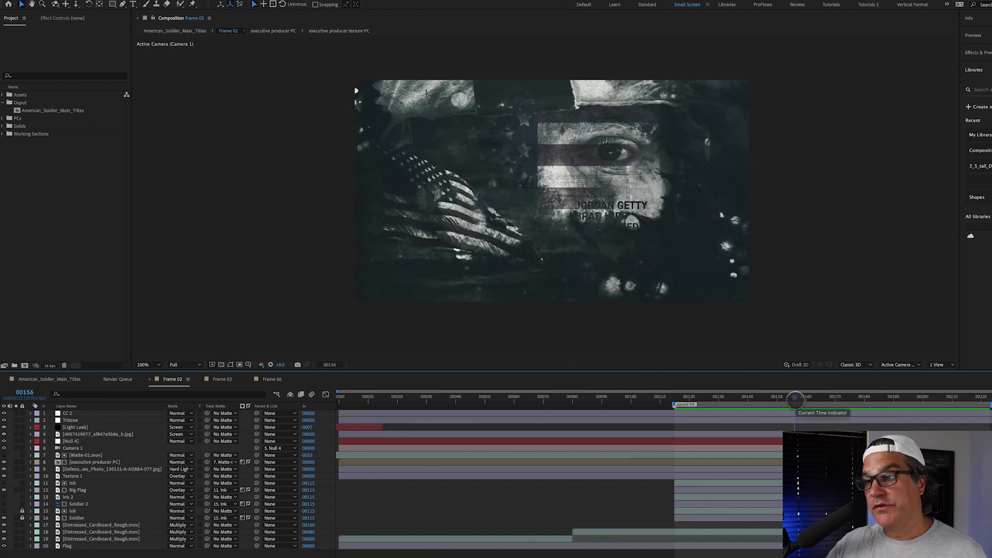
pyautogui.press('space')
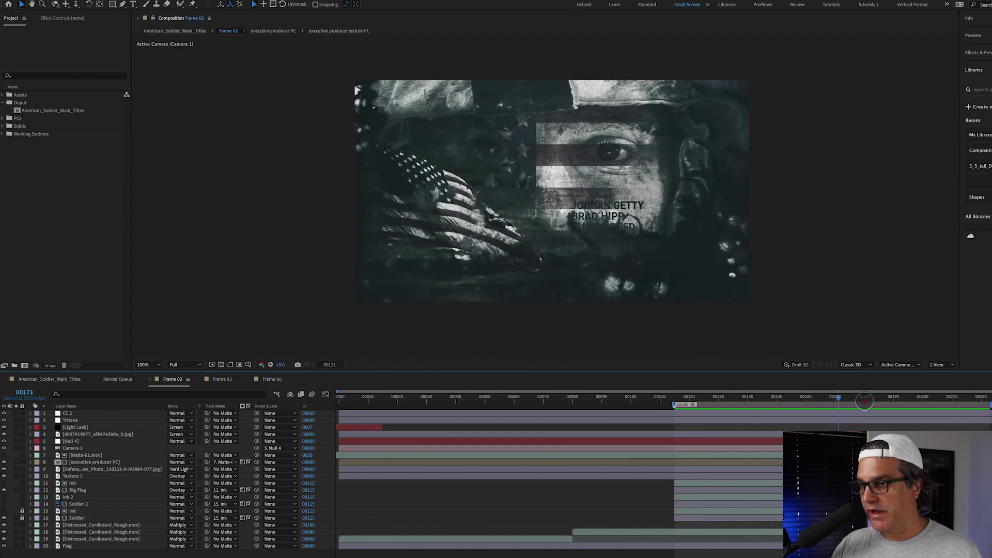
pyautogui.moveTo(835, 412)
pyautogui.mouseDown()
pyautogui.moveTo(782, 415)
pyautogui.moveTo(827, 418)
pyautogui.mouseUp()
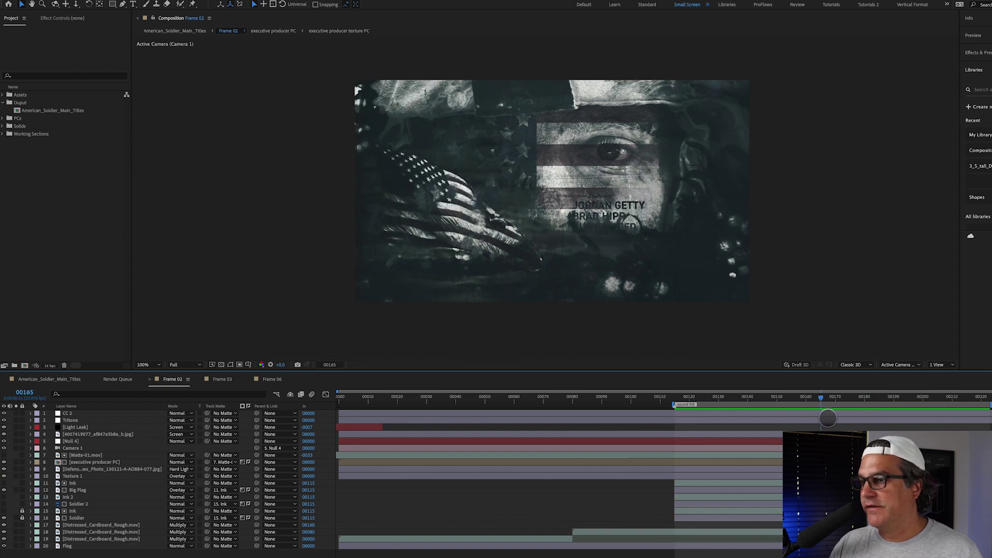
pyautogui.press('space')
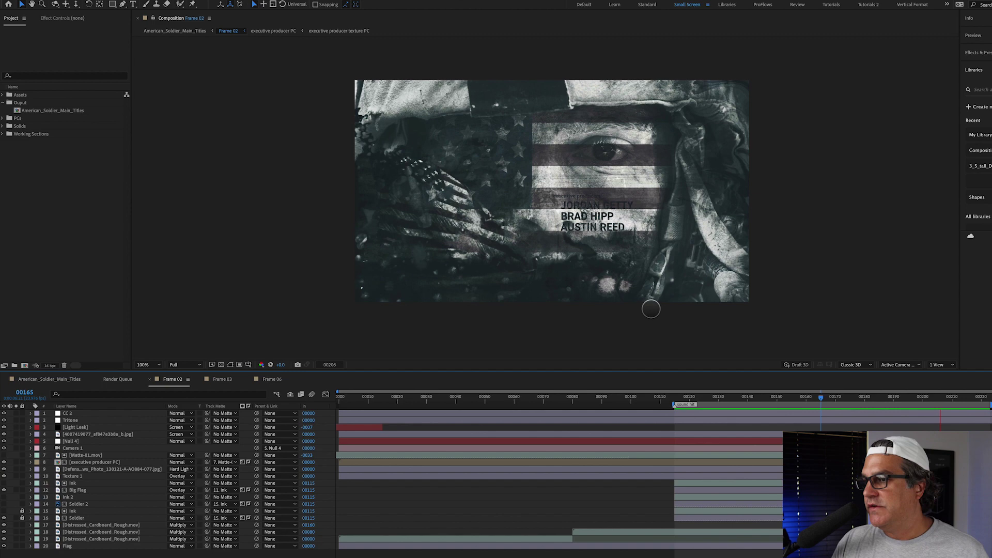
pyautogui.press('space')
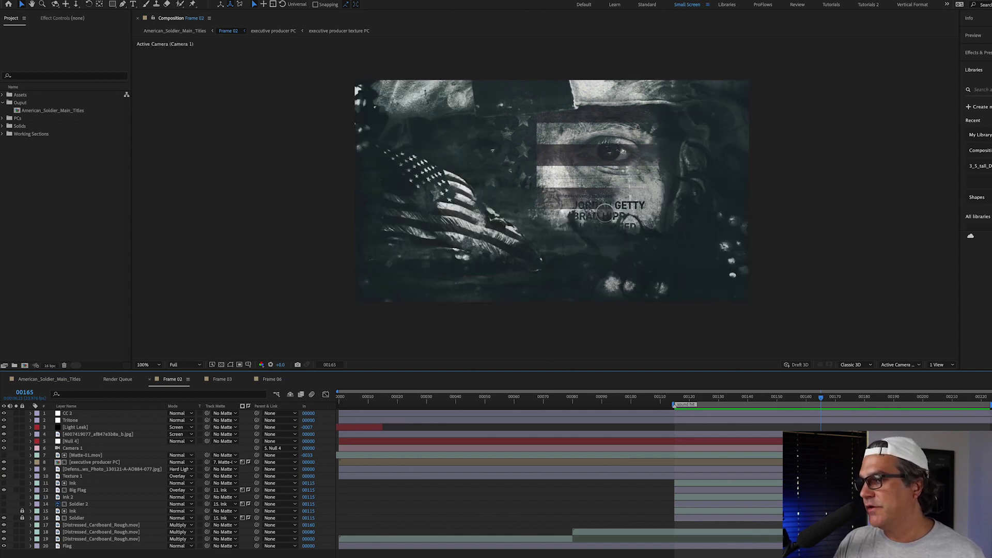
pyautogui.click(876, 398)
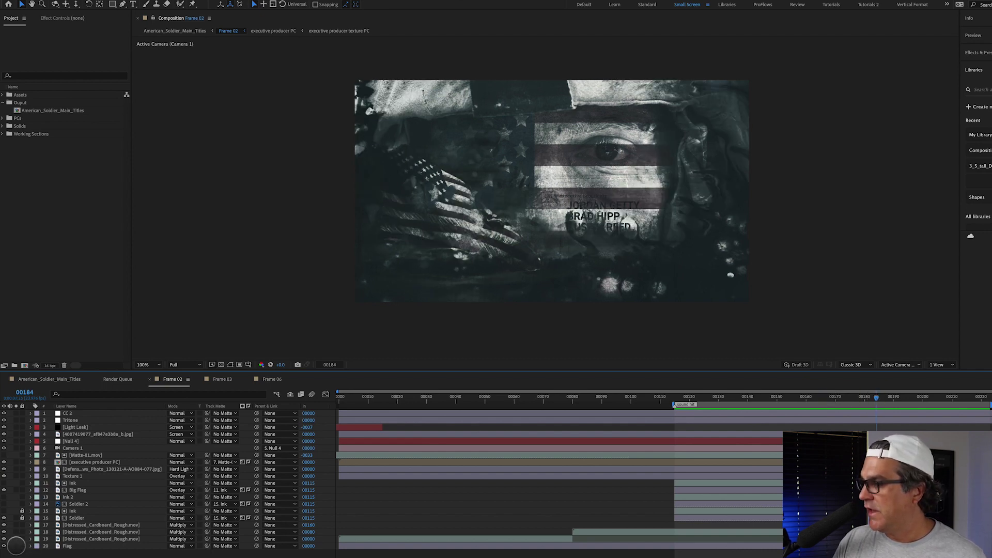
# Solo the Flag (layer 20) and Soldier (layer 16) layers, then check the blend at frames 162 and 191
pyautogui.click(16, 545)
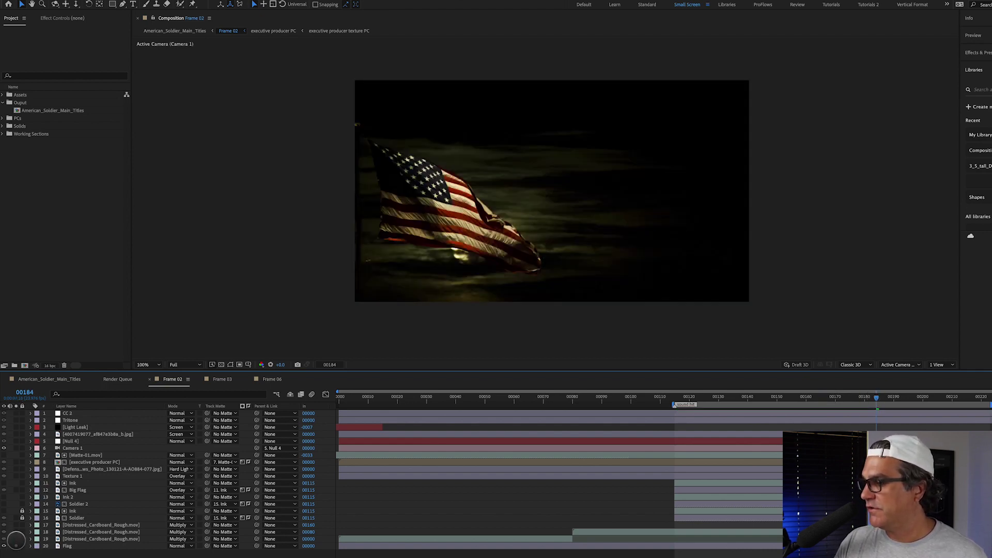
pyautogui.click(16, 518)
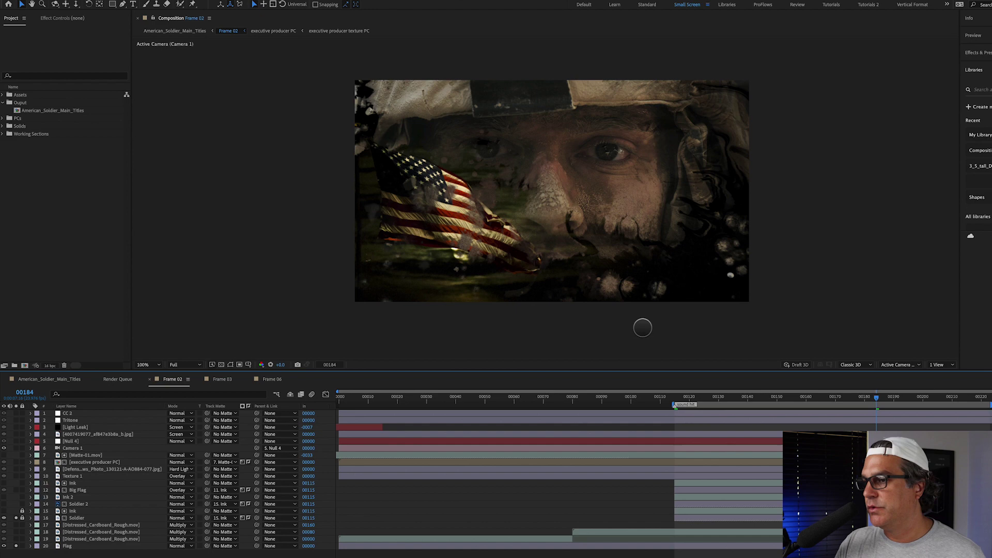
pyautogui.moveTo(655, 395); pyautogui.dragTo(857, 402)
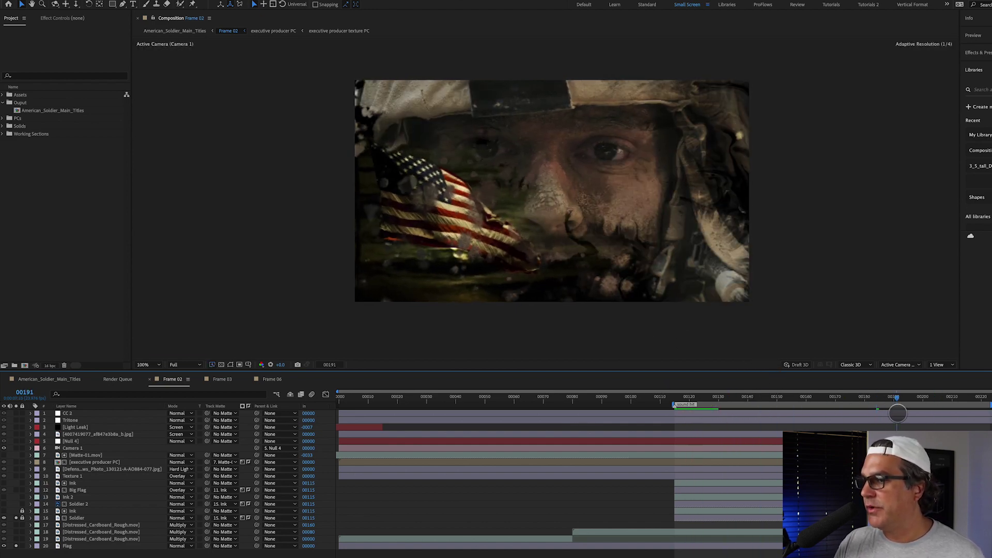
pyautogui.click(886, 412)
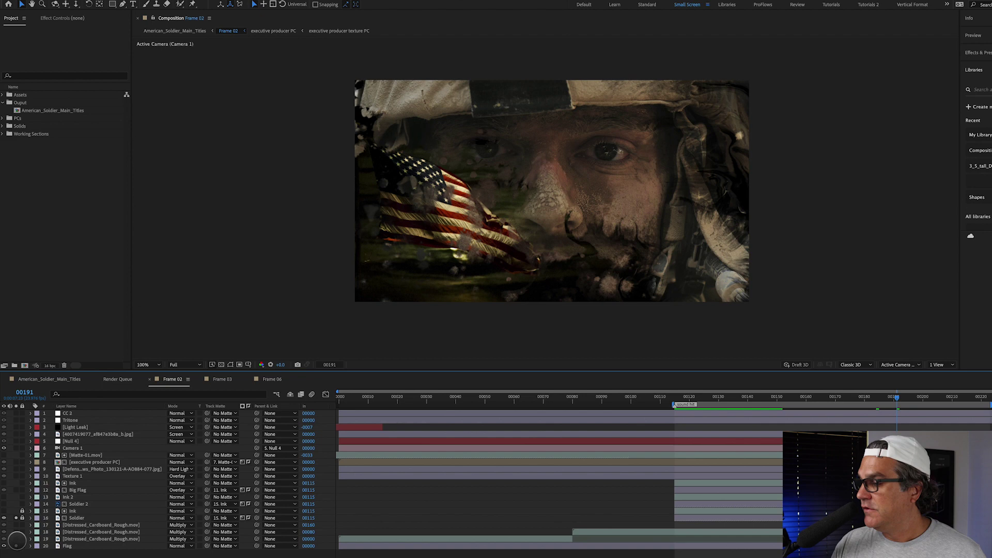
# Add the layer 17 cardboard texture to the soloed layers and zoom the viewer to 200%
pyautogui.click(92, 539)
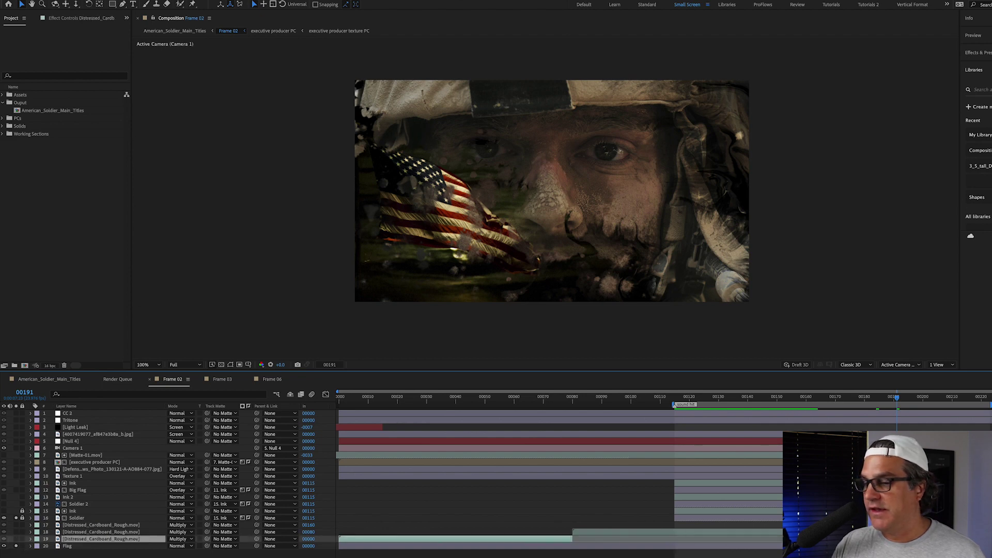
pyautogui.click(273, 525)
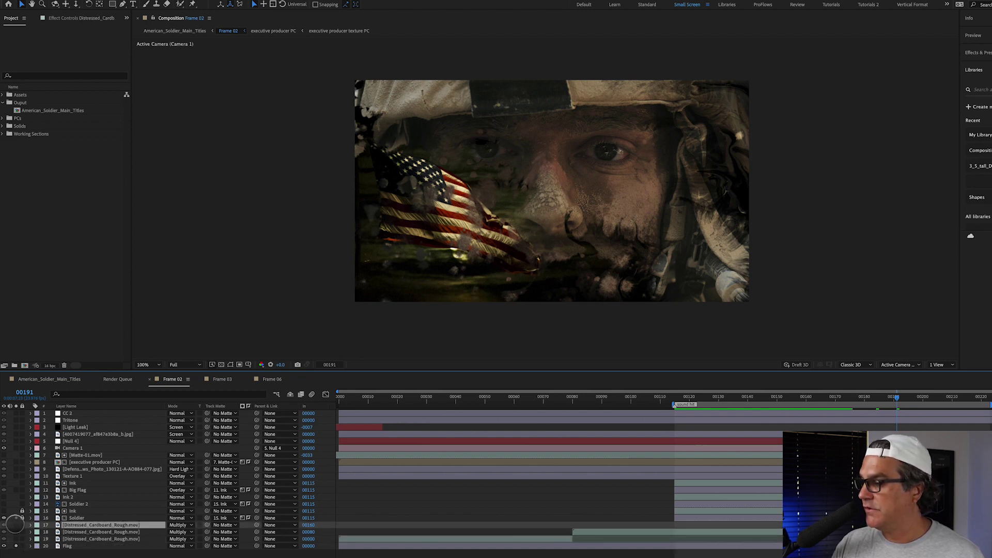
pyautogui.click(15, 525)
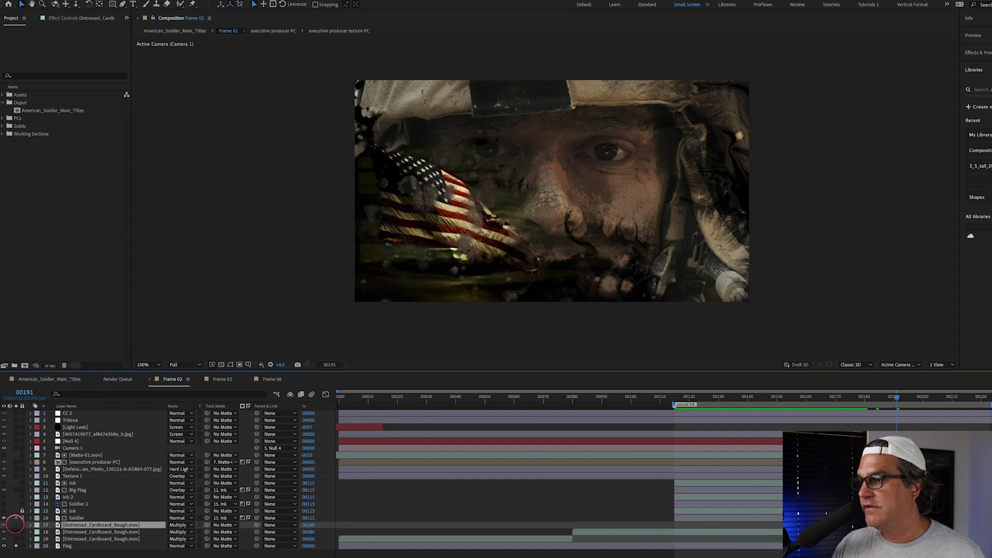
pyautogui.press('.')
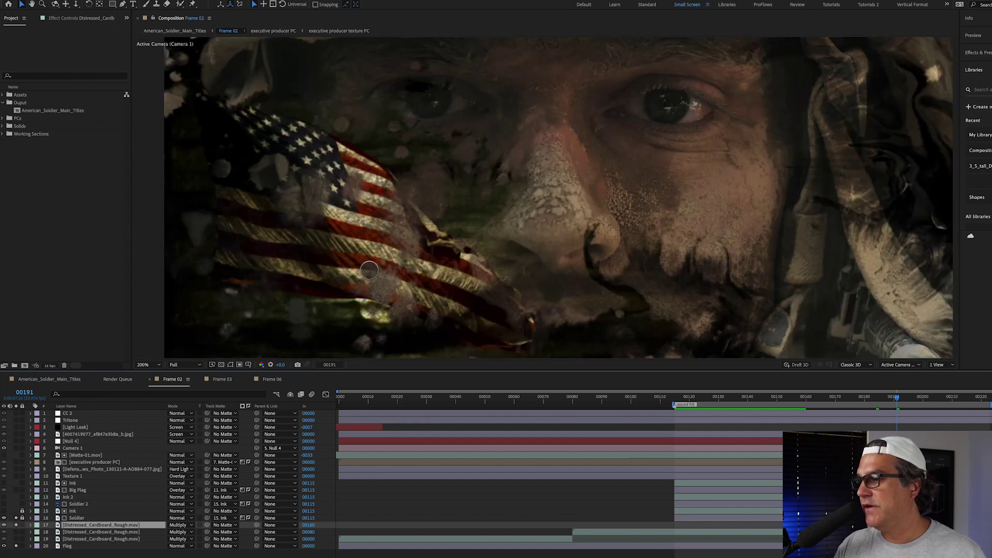
pyautogui.moveTo(365, 266); pyautogui.dragTo(508, 225)
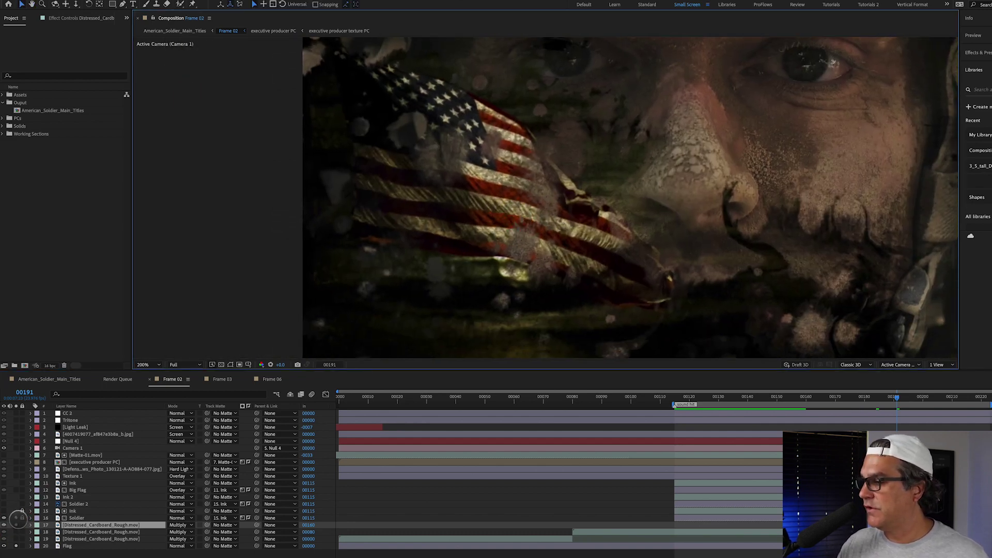
# Toggle the cardboard texture's solo repeatedly to compare its effect on the flag
pyautogui.click(17, 525)
pyautogui.click(16, 524)
pyautogui.click(16, 525)
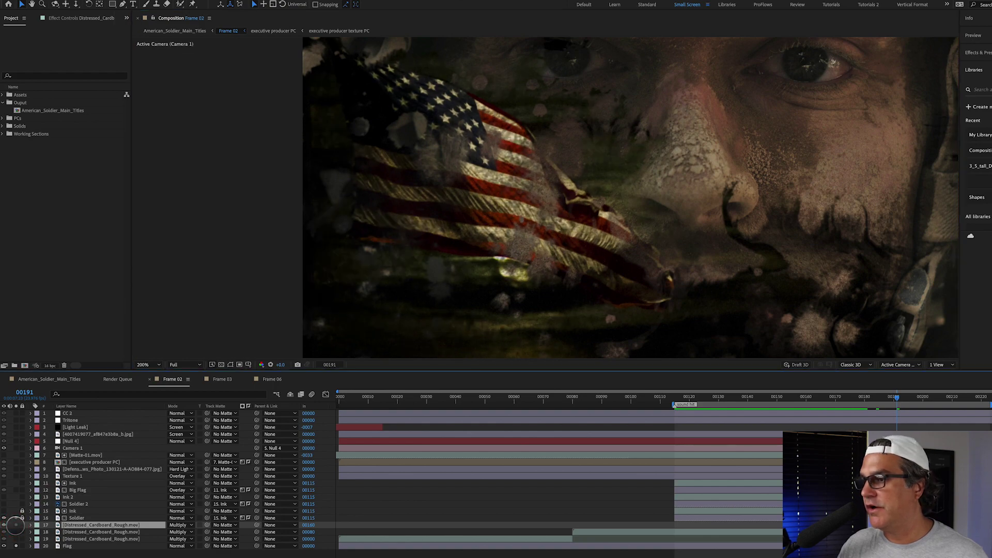
pyautogui.click(15, 525)
pyautogui.click(16, 525)
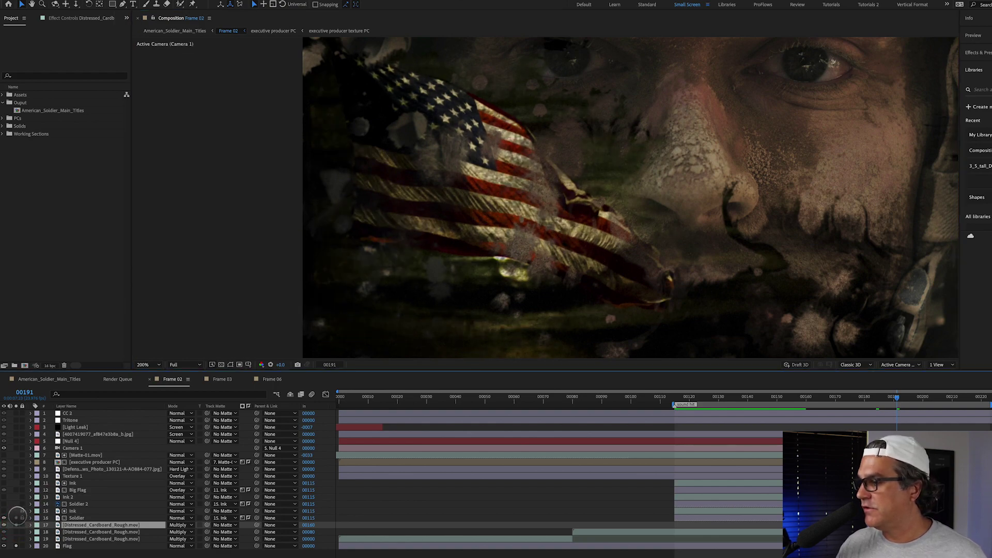
pyautogui.click(16, 525)
# Set preview resolution to Half, play a preview, and solo Soldier and cardboard texture together
pyautogui.click(196, 365)
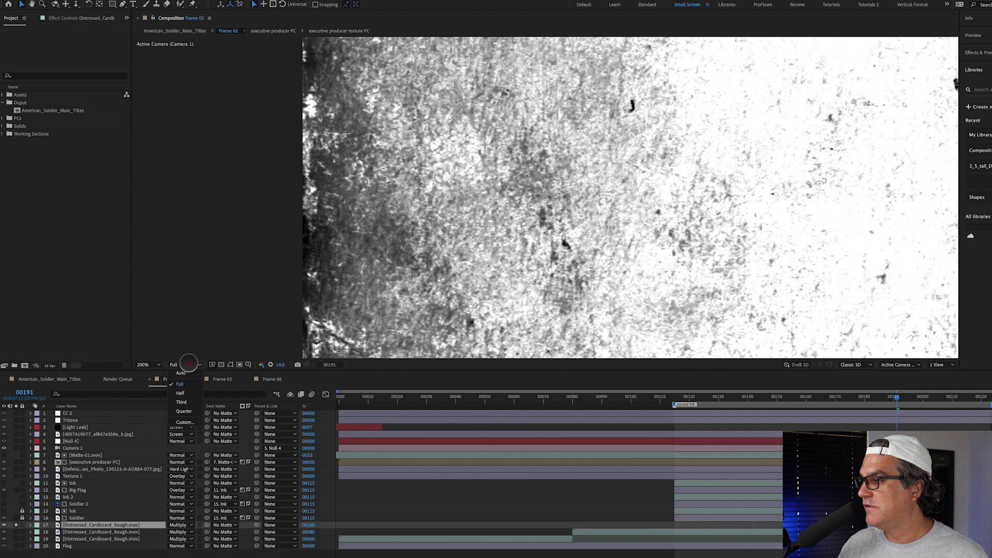
pyautogui.click(186, 381)
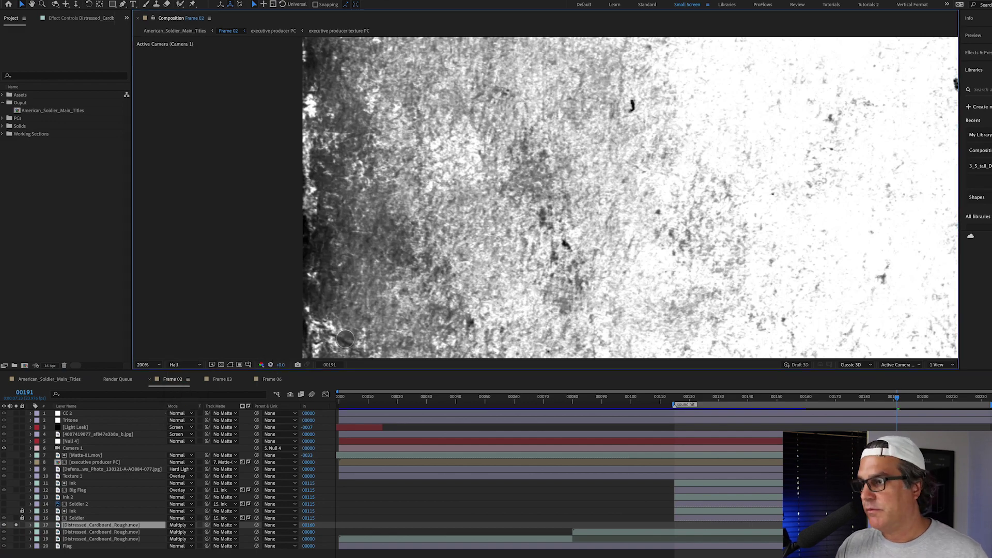
pyautogui.press('space')
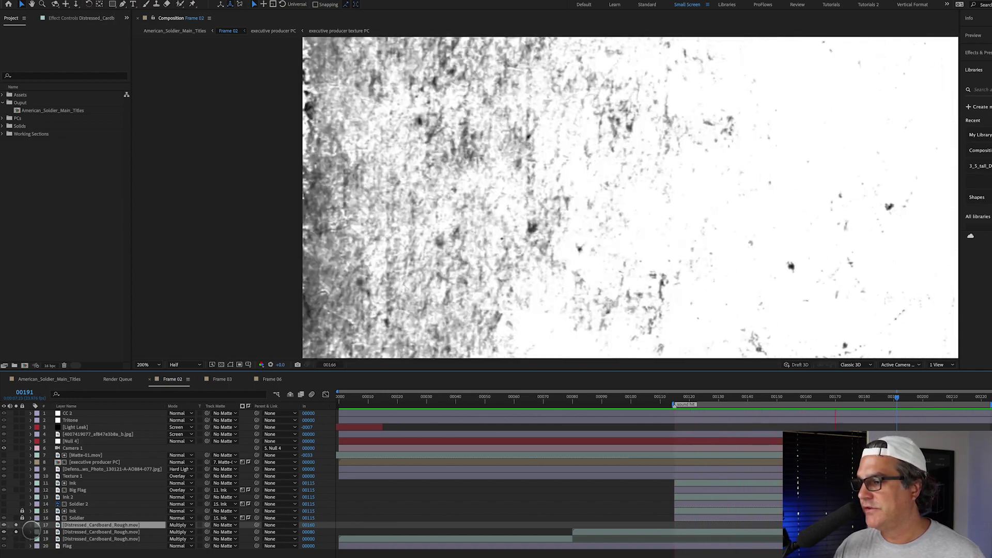
pyautogui.moveTo(16, 525); pyautogui.dragTo(16, 531)
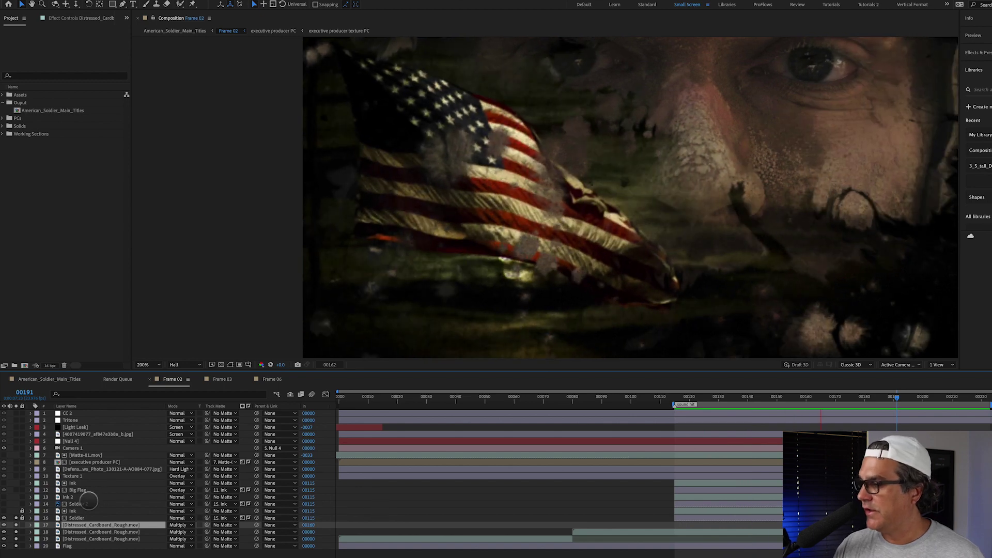
# Solo the layer 12 Big Flag, pan the view, and move to frame 179
pyautogui.click(77, 490)
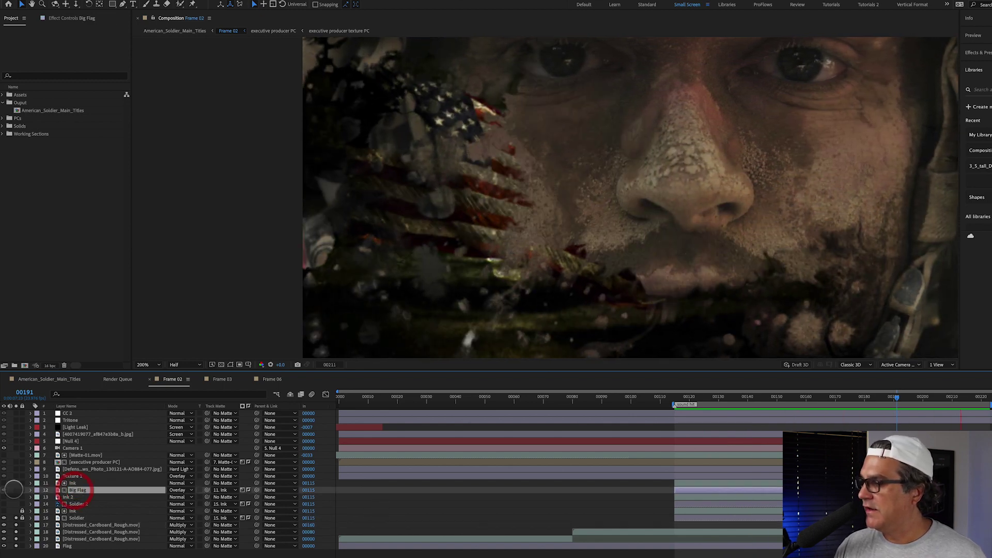
pyautogui.click(14, 489)
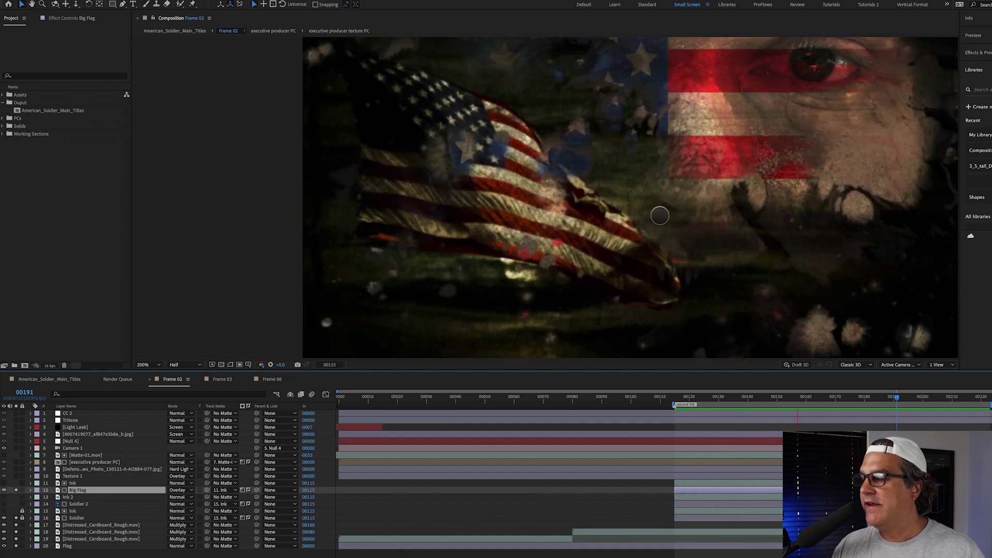
pyautogui.press('h')
pyautogui.moveTo(713, 136); pyautogui.dragTo(564, 169)
pyautogui.click(863, 406)
pyautogui.moveTo(863, 406); pyautogui.dragTo(862, 406)
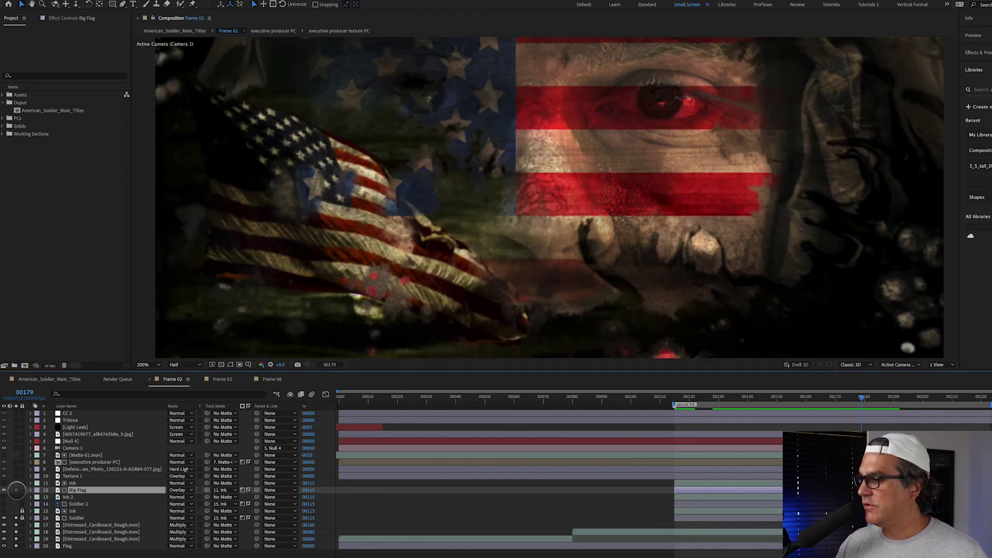
# Compare the Big Flag overlay on and off, preview from frame 165, and zoom back to 100%
pyautogui.click(15, 490)
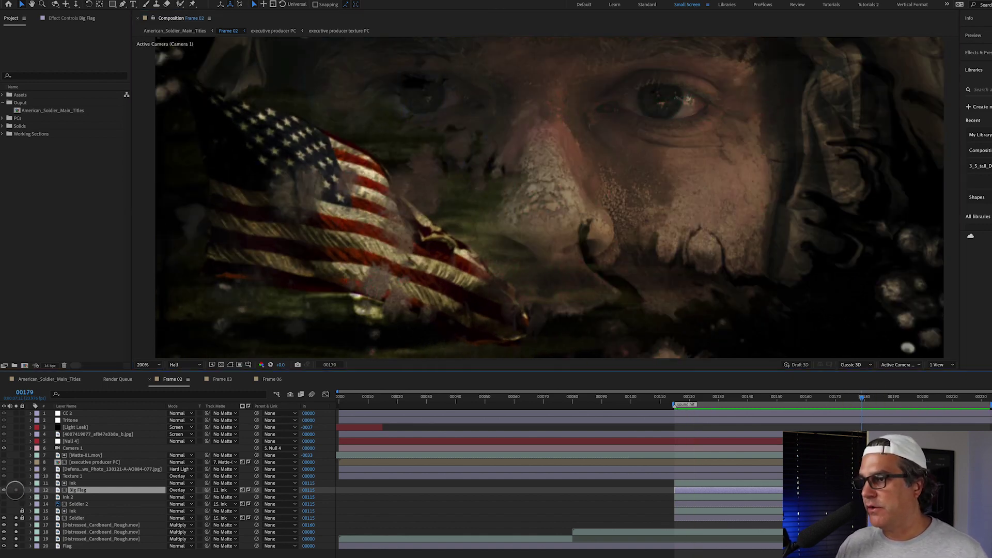
pyautogui.click(15, 490)
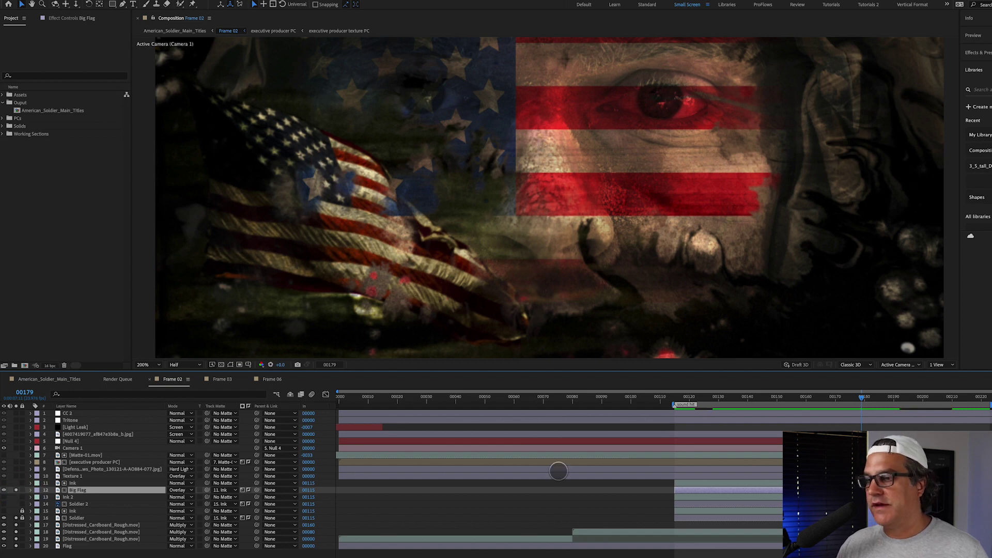
pyautogui.click(111, 483)
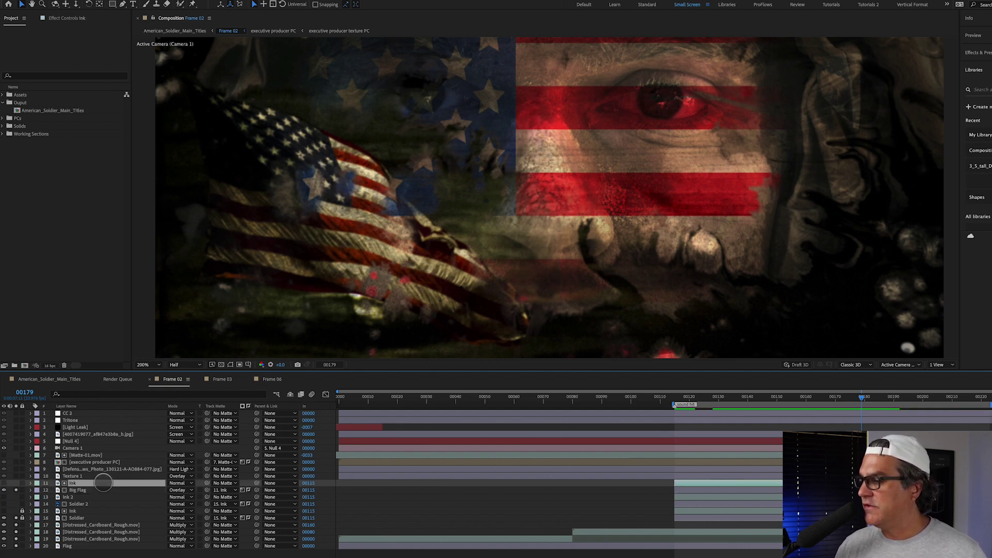
pyautogui.moveTo(868, 399); pyautogui.dragTo(813, 403)
pyautogui.press('space')
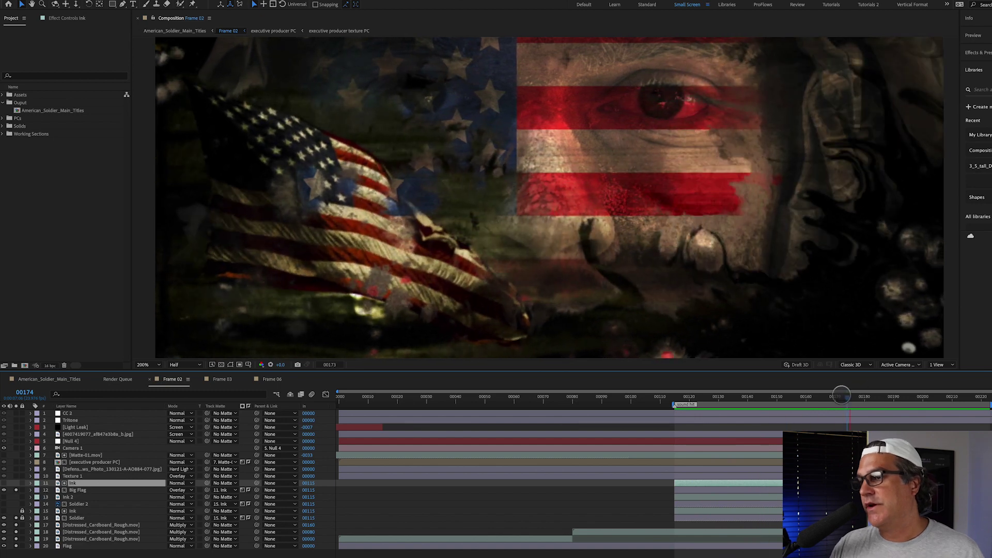
pyautogui.press('space')
pyautogui.press(',')
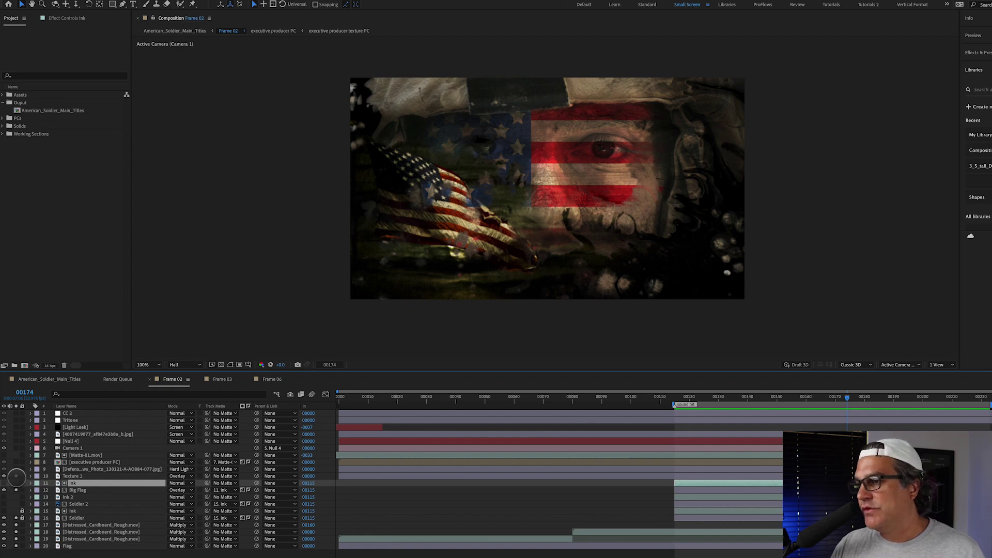
# Solo Texture 1 alone by unsoloing layers 16–20, and preview the grunge texture
pyautogui.click(16, 476)
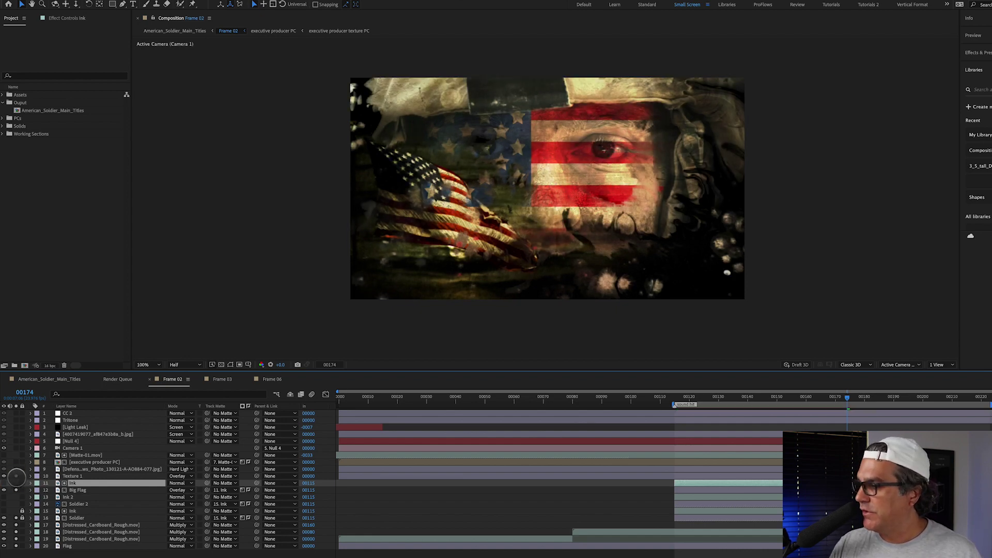
pyautogui.click(71, 475)
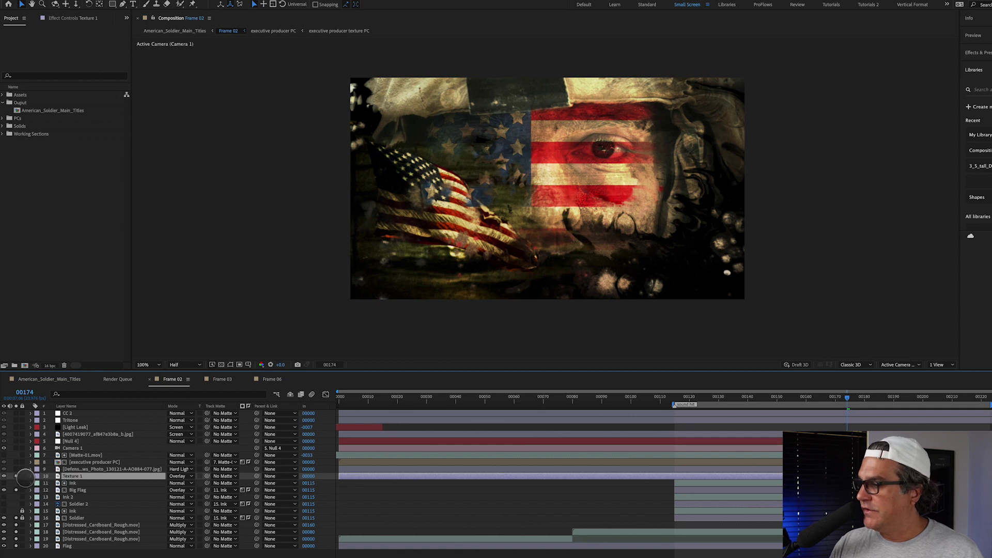
pyautogui.moveTo(16, 517); pyautogui.dragTo(16, 546)
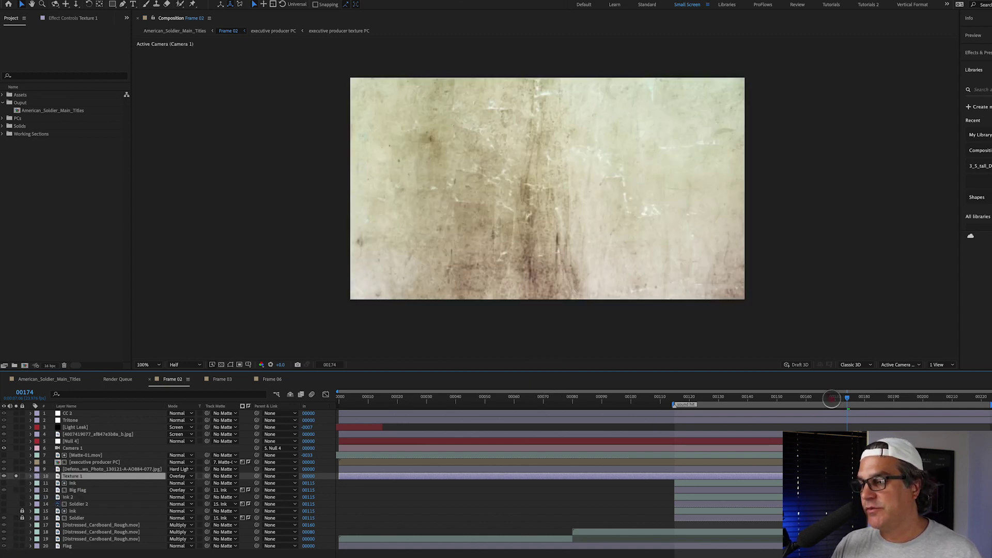
pyautogui.moveTo(848, 397); pyautogui.dragTo(815, 410)
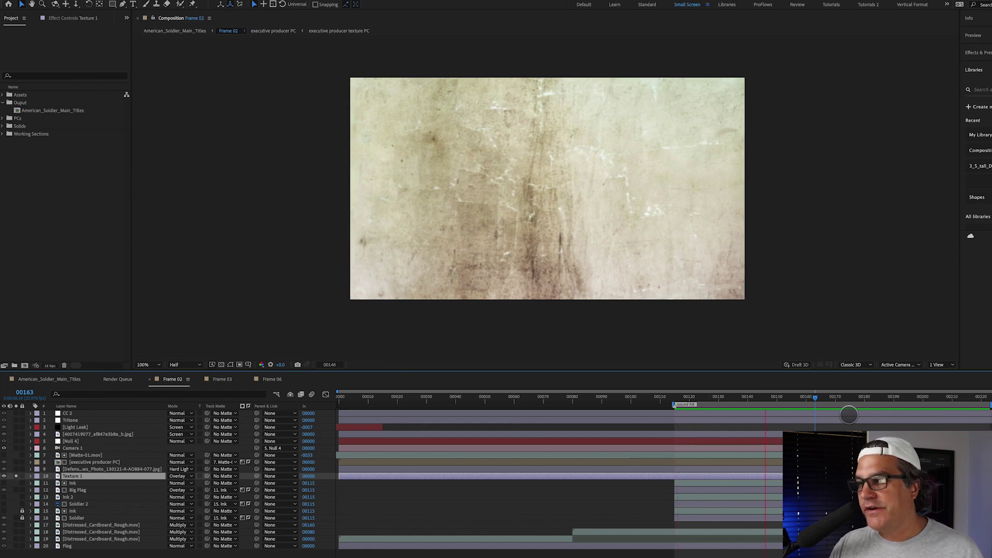
pyautogui.press('space')
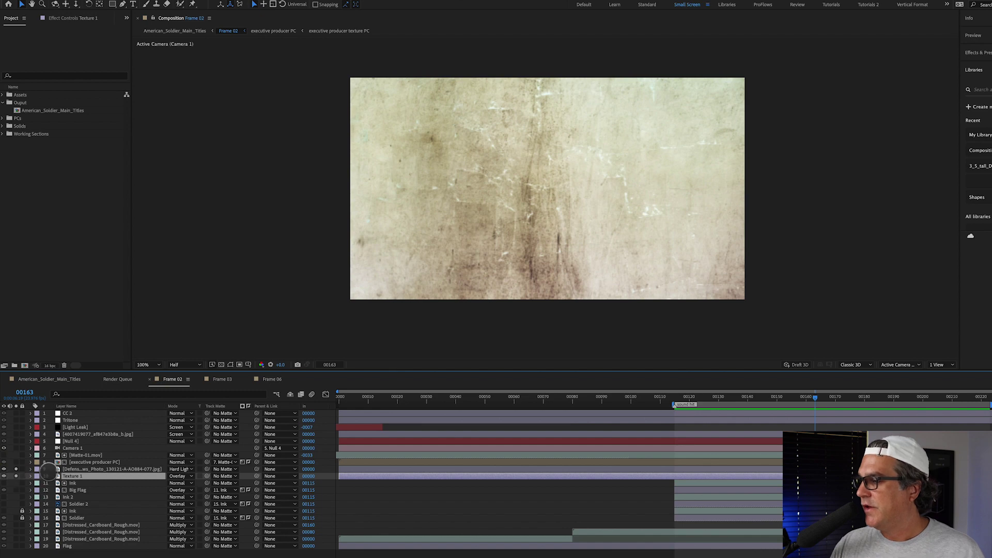
# Unsolo Texture 1, turn on the executive producer PC credits, and select Matte-01.mov
pyautogui.click(16, 469)
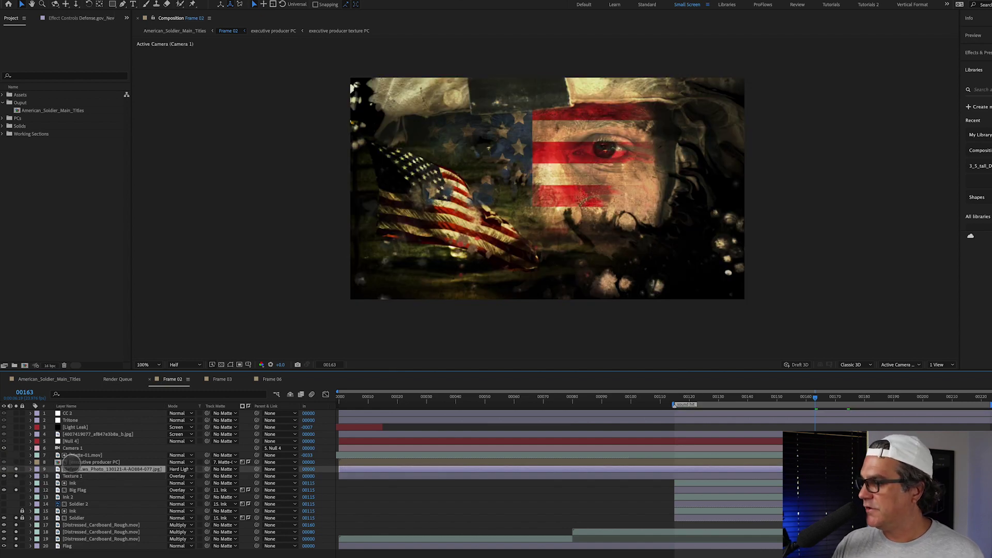
pyautogui.click(83, 462)
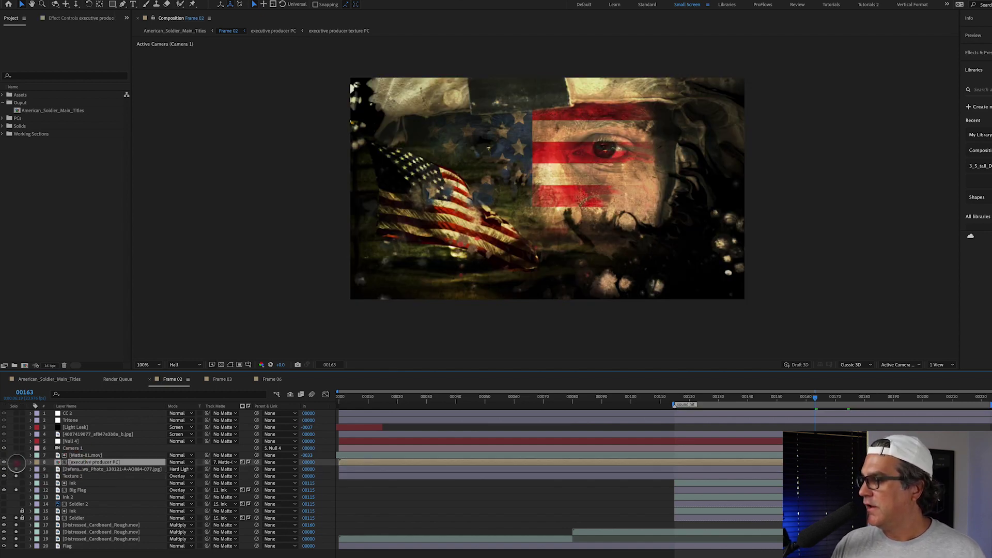
pyautogui.click(16, 462)
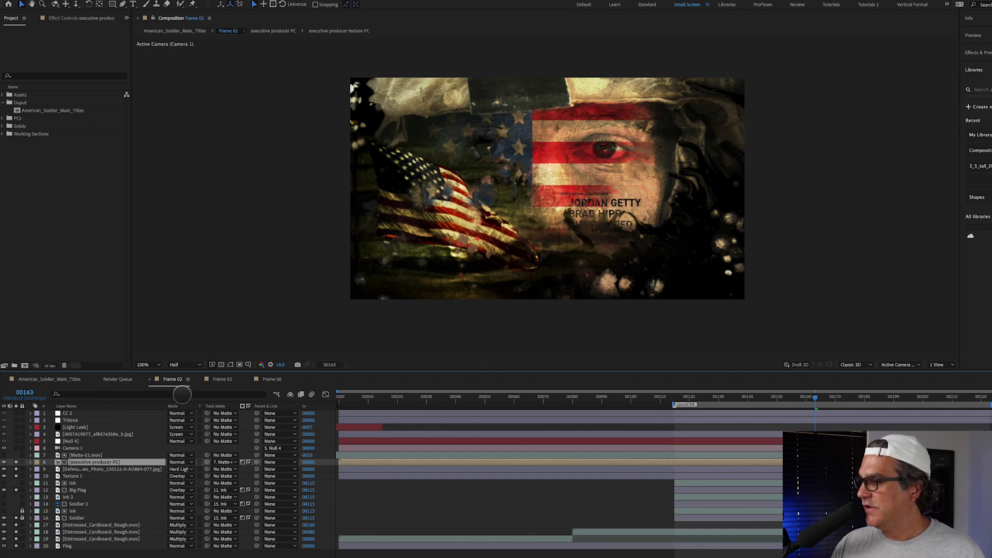
pyautogui.click(83, 455)
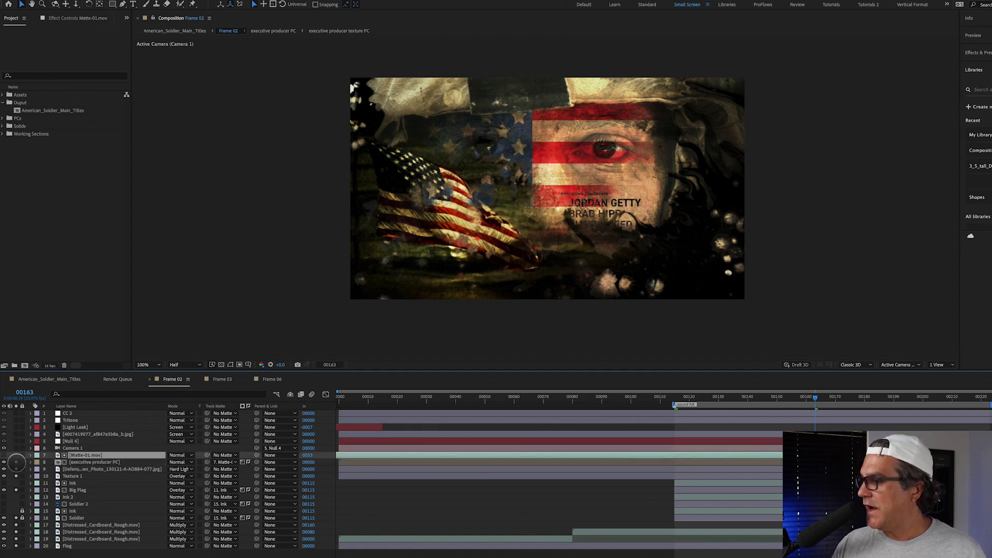
pyautogui.click(83, 434)
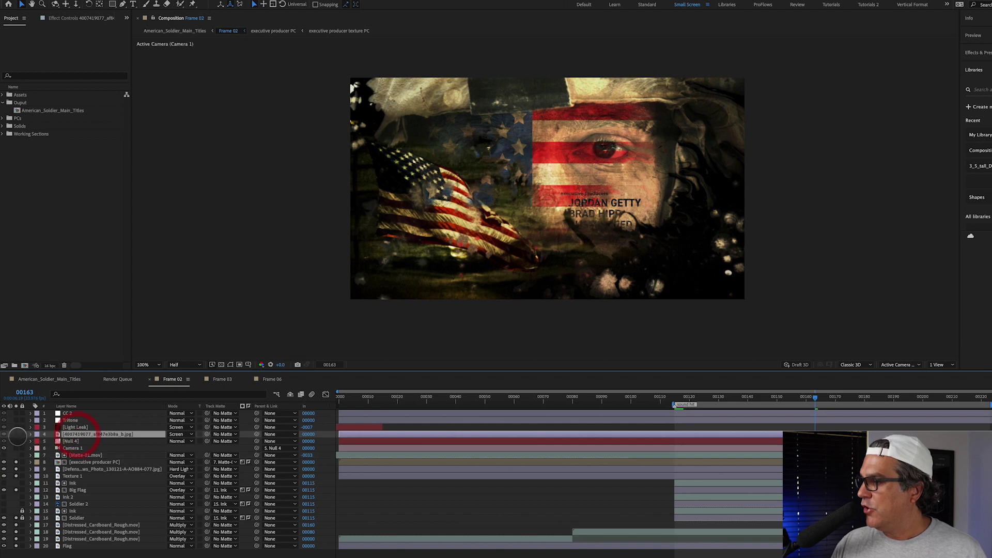
pyautogui.click(14, 435)
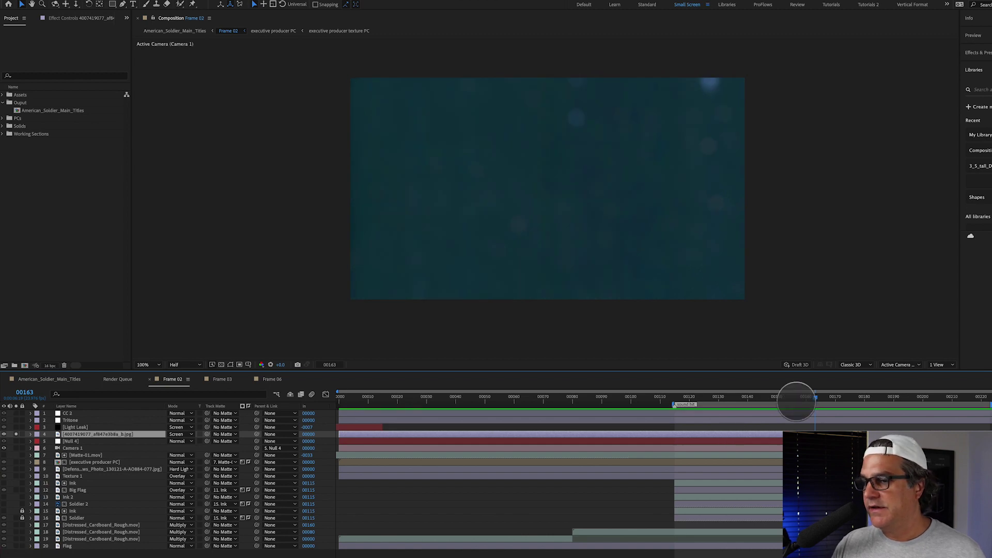
pyautogui.moveTo(812, 398); pyautogui.dragTo(752, 403)
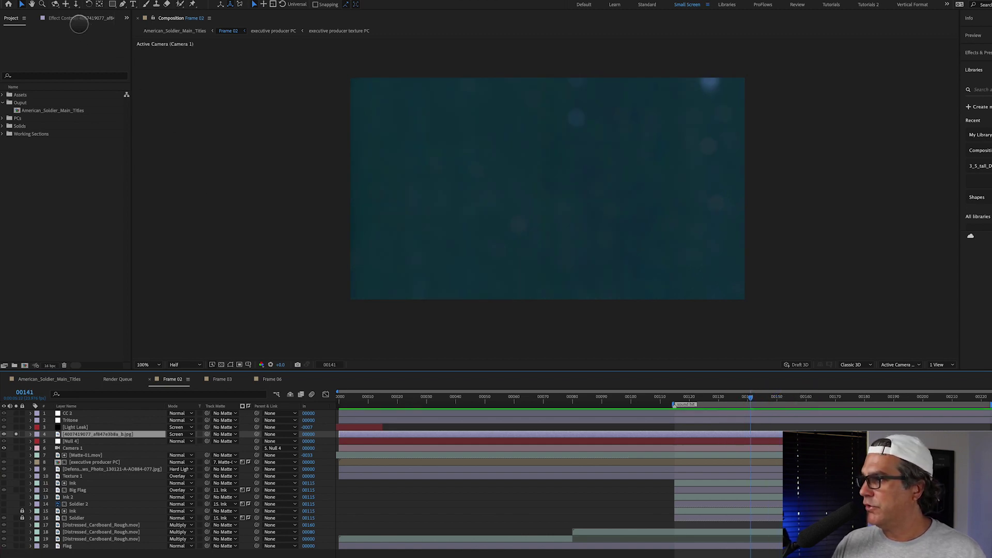
pyautogui.click(71, 19)
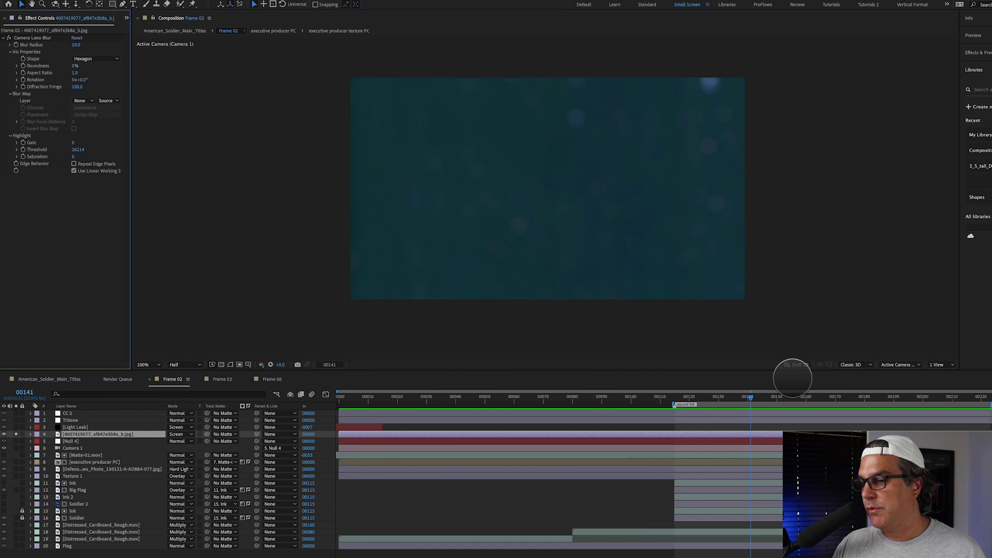
pyautogui.click(849, 405)
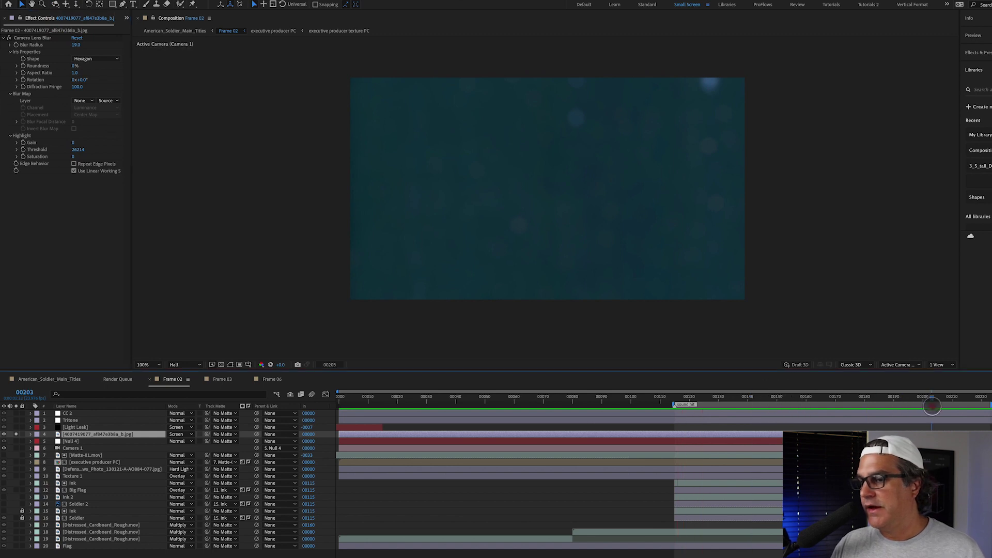
pyautogui.click(9, 39)
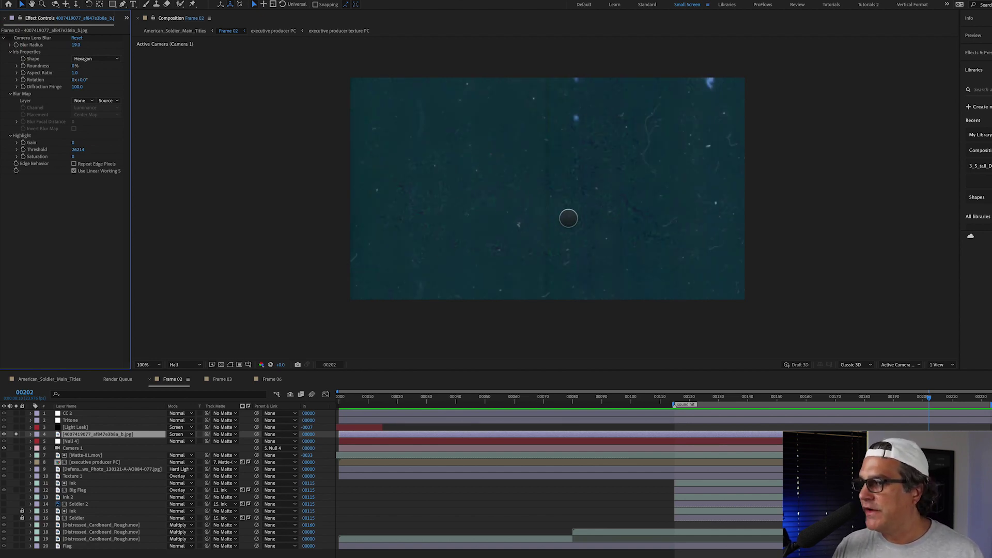
pyautogui.click(9, 38)
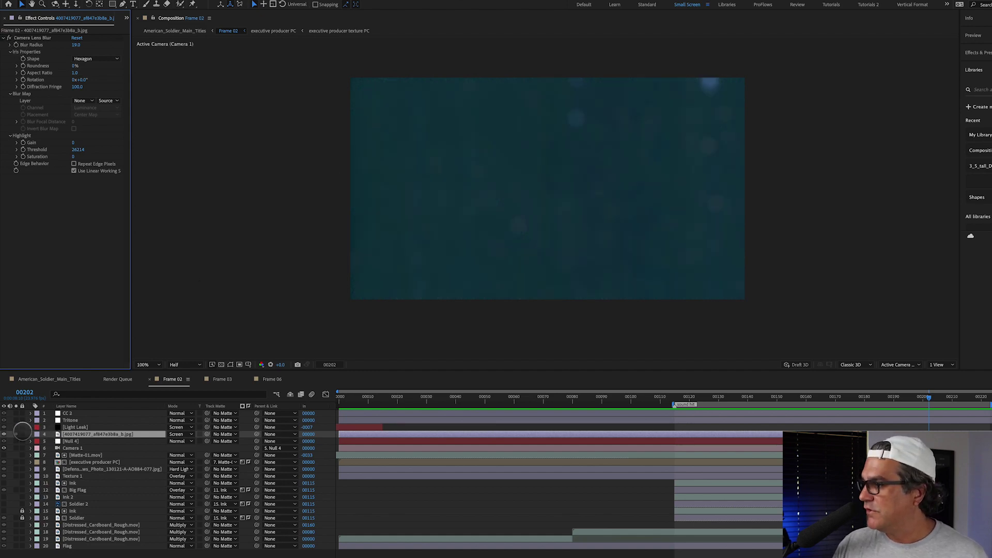
pyautogui.click(16, 434)
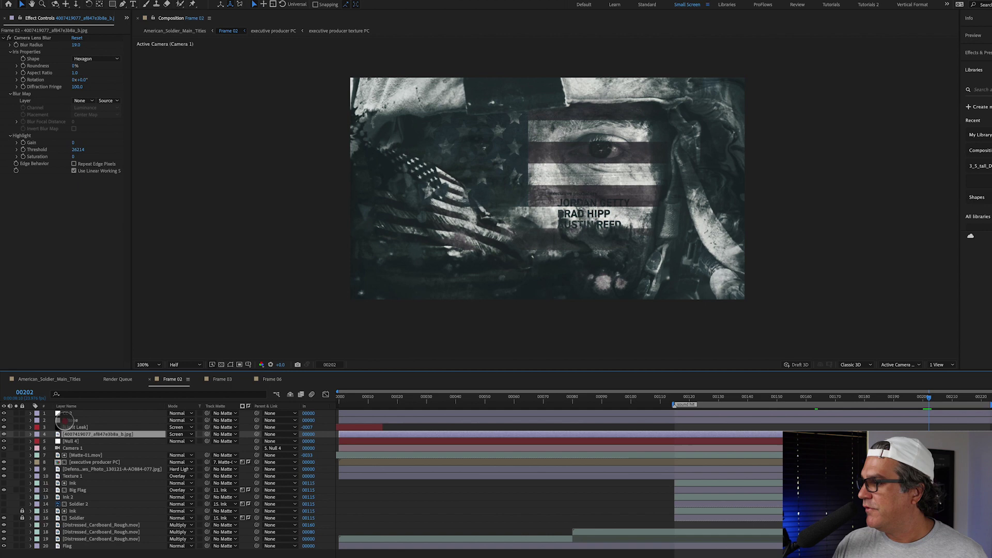
# Compare the Tritone layer on and off, then toggle the CC 2 Lumetri grade, leaving it hidden
pyautogui.click(69, 420)
pyautogui.click(5, 420)
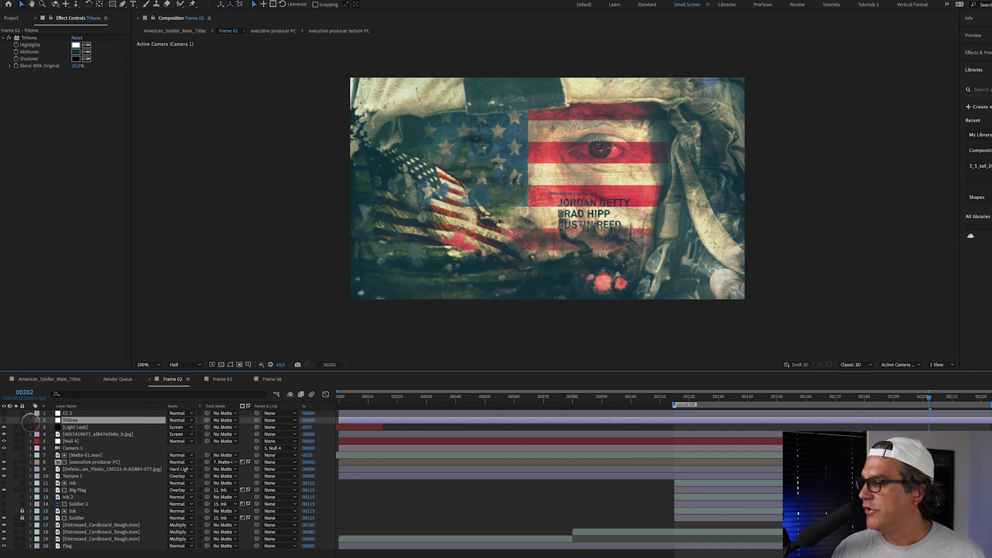
pyautogui.click(5, 420)
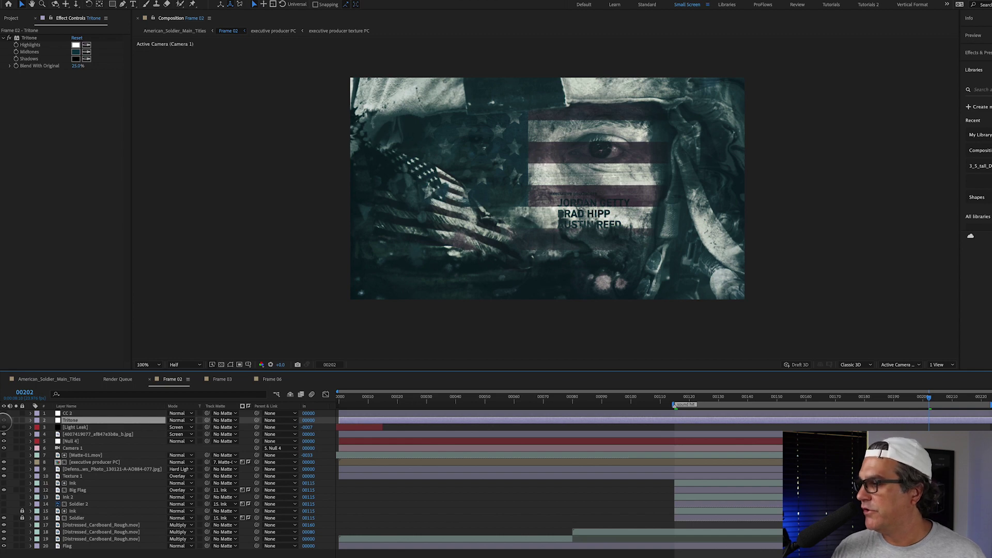
pyautogui.click(66, 413)
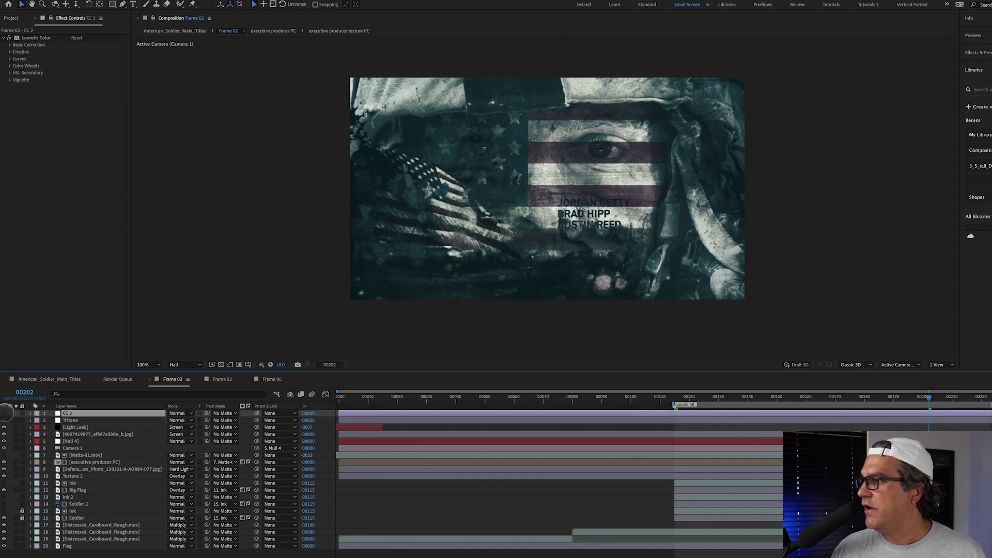
pyautogui.click(4, 413)
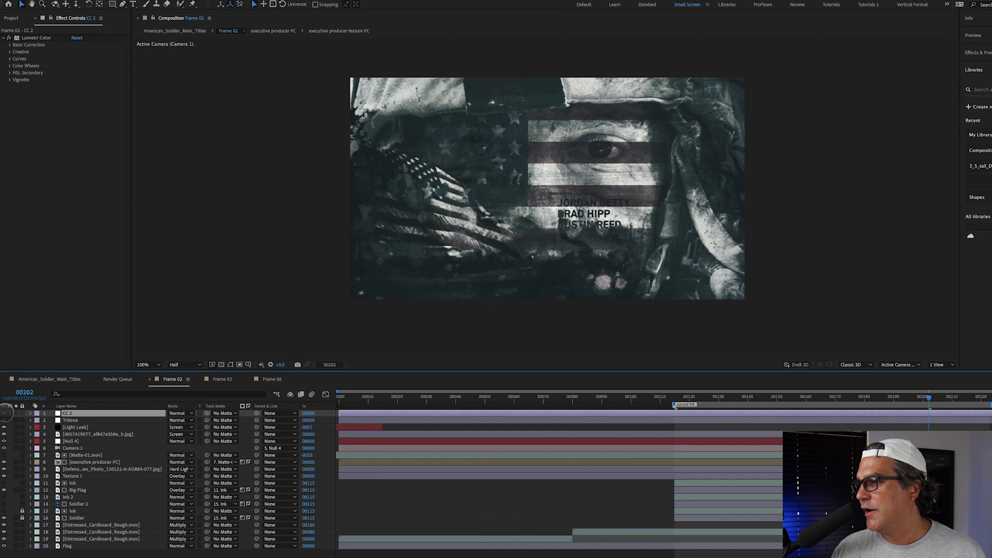
pyautogui.click(5, 413)
pyautogui.click(5, 414)
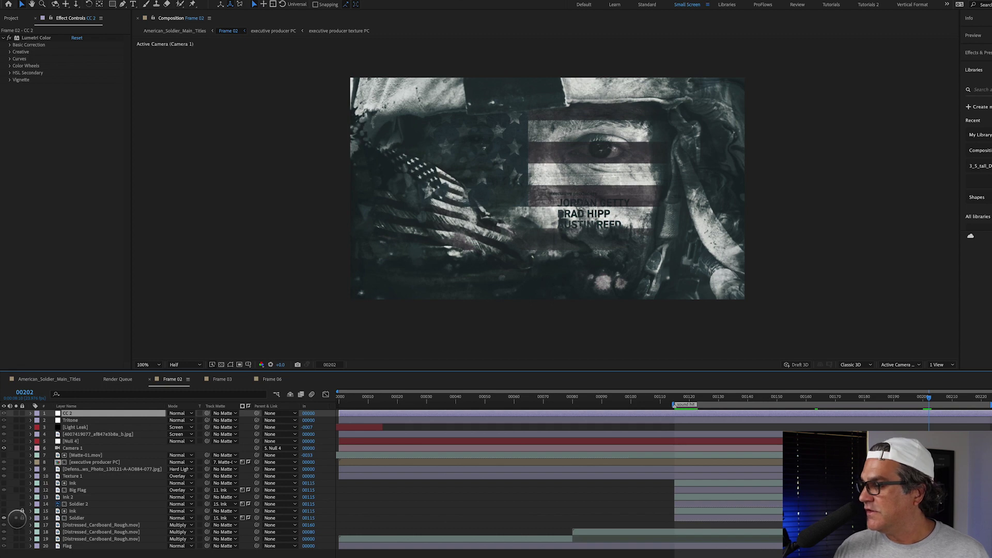
# Solo the Soldier layer, preview the ink animation, and set the time to frame 00158
pyautogui.click(17, 518)
pyautogui.press('space')
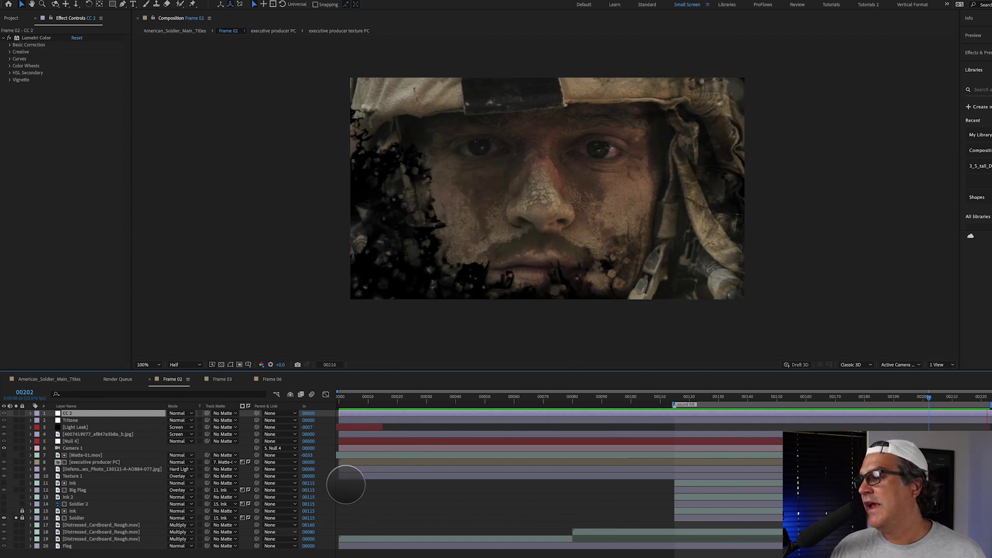
pyautogui.press('space')
pyautogui.moveTo(780, 401); pyautogui.dragTo(801, 402)
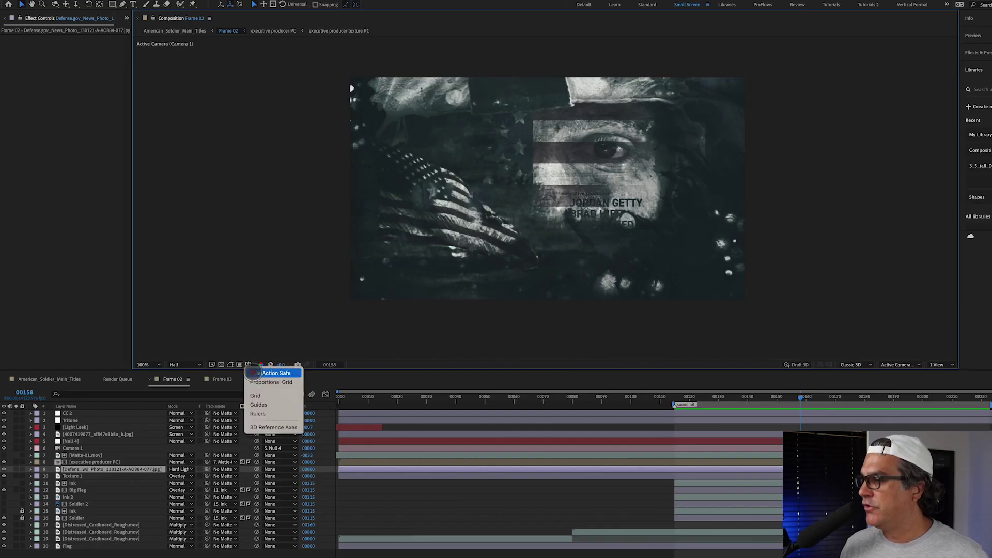
# Set Preferences' proportional grid to 3 horizontal by 3 vertical divisions and display it over the viewer
pyautogui.click(262, 382)
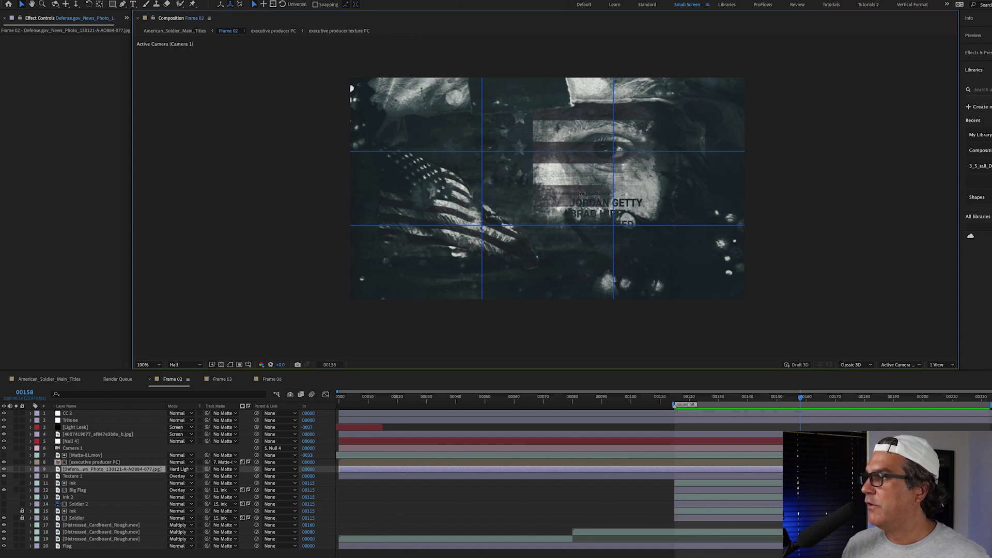
pyautogui.click(31, 1)
pyautogui.moveTo(48, 20)
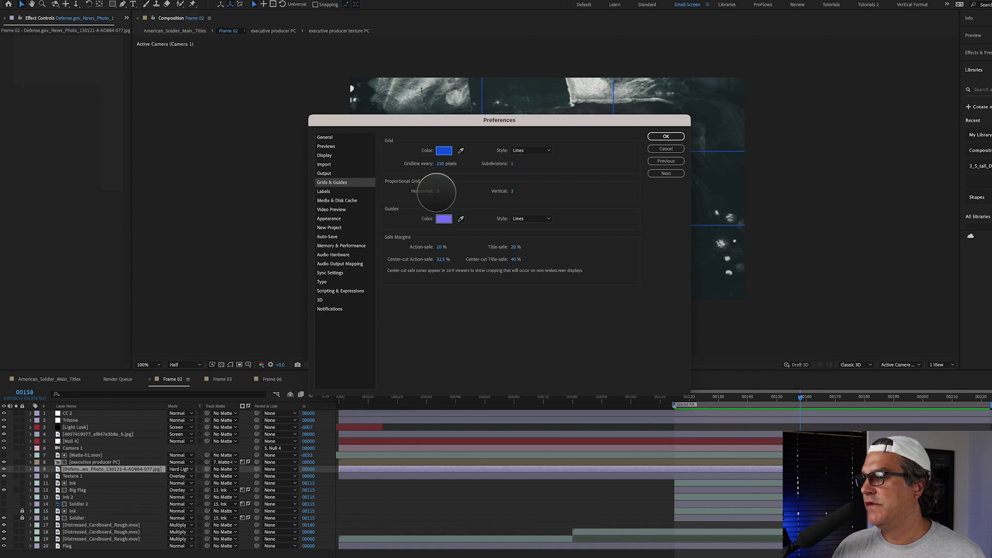
pyautogui.click(438, 191)
pyautogui.click(515, 192)
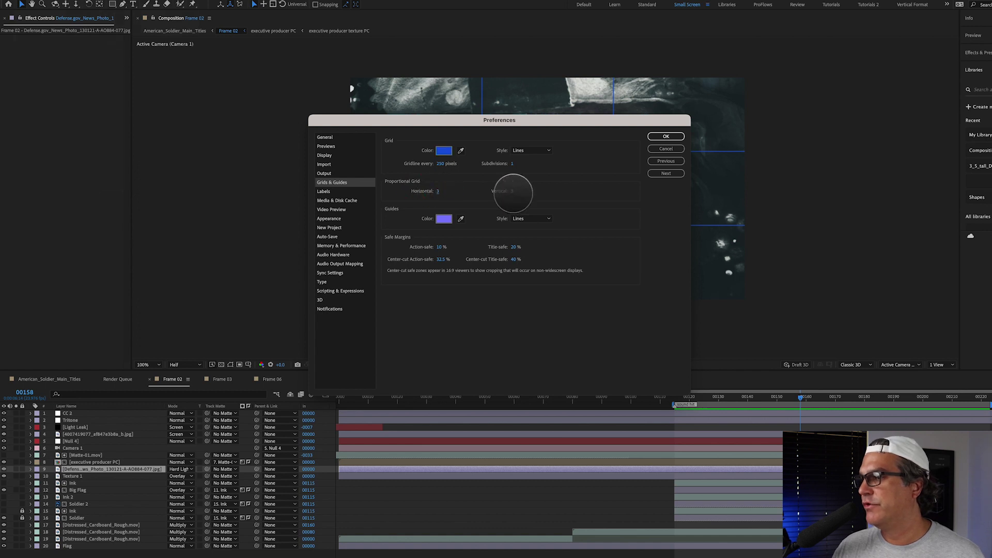
pyautogui.click(438, 191)
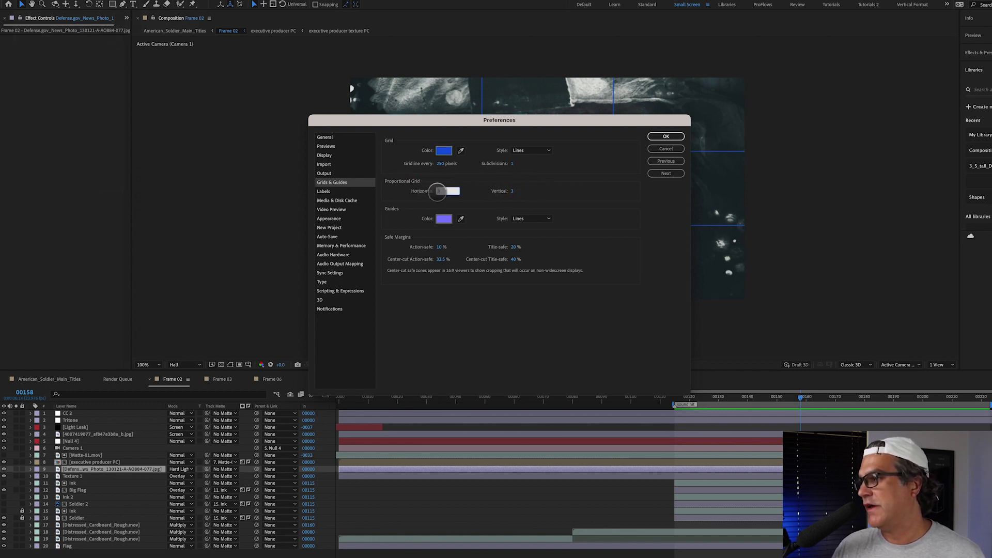
pyautogui.click(469, 192)
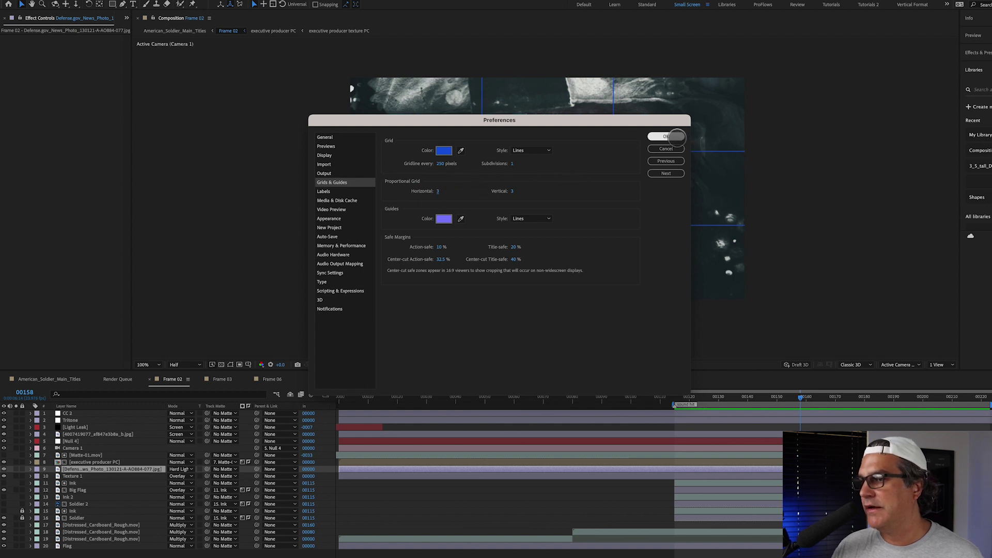
pyautogui.click(666, 137)
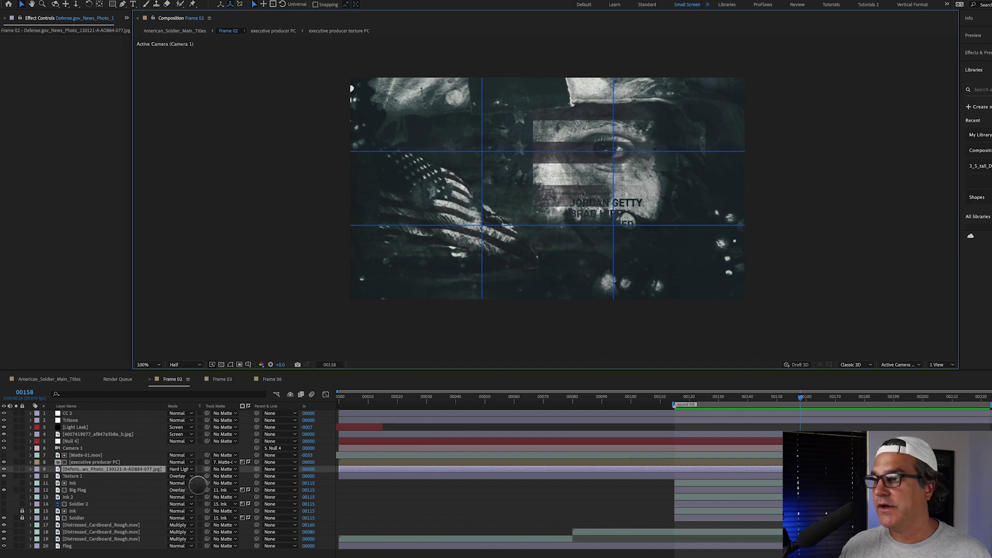
pyautogui.click(482, 152)
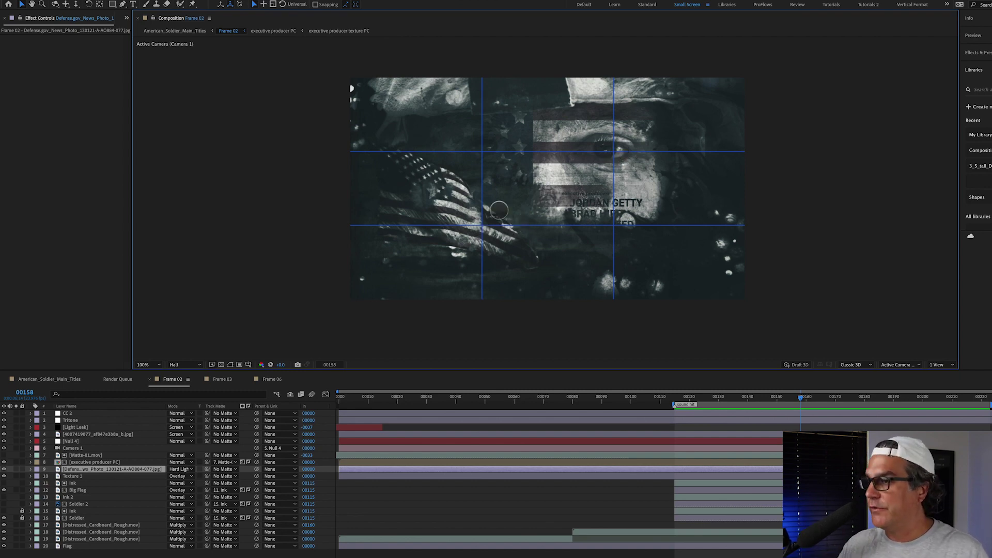
# Scale the soloed Soldier 2 to 104% and place its eye on the upper-right thirds point
pyautogui.click(5, 504)
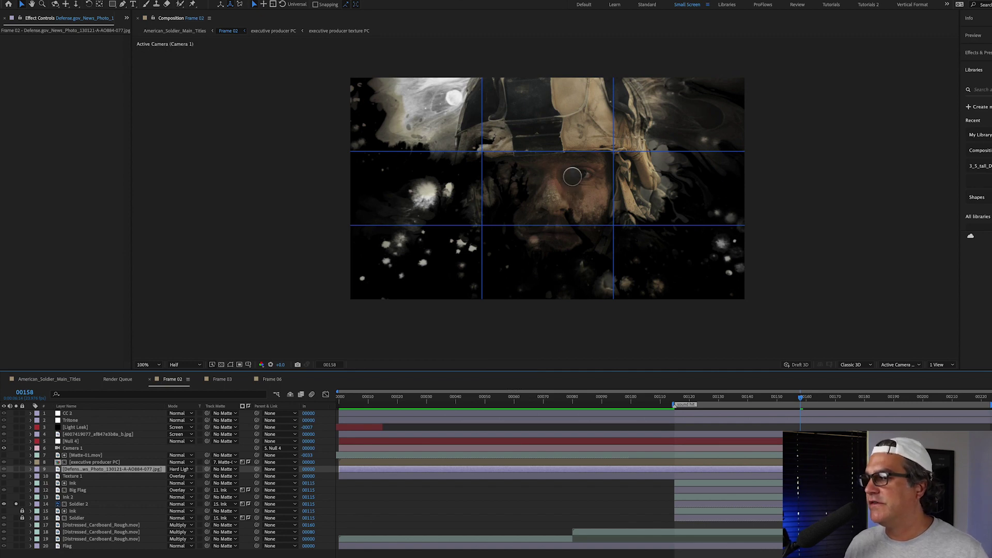
pyautogui.press('s')
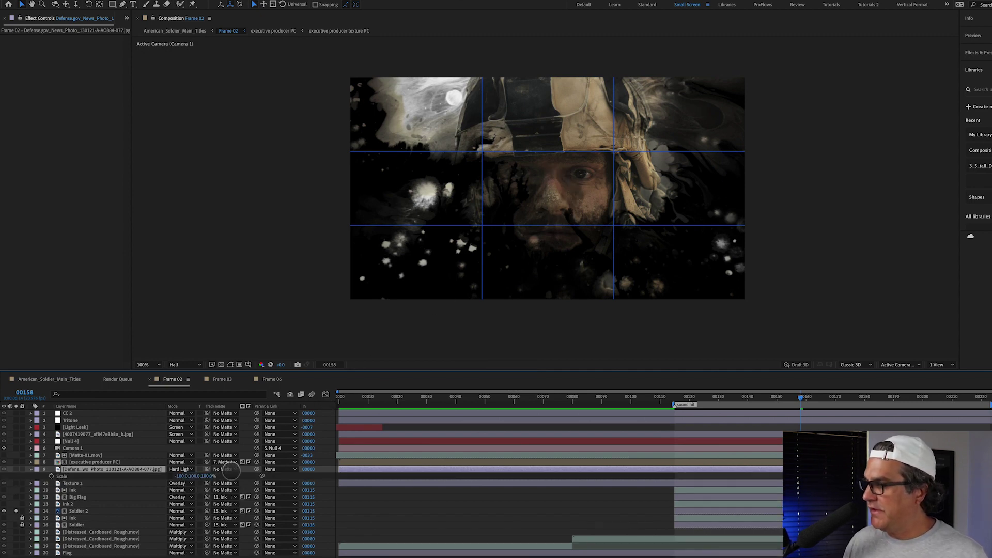
pyautogui.press('s')
pyautogui.click(103, 504)
pyautogui.press('s')
pyautogui.moveTo(195, 507); pyautogui.dragTo(215, 514)
pyautogui.click(549, 201)
pyautogui.moveTo(549, 201); pyautogui.dragTo(556, 199)
pyautogui.moveTo(202, 509); pyautogui.dragTo(209, 510)
pyautogui.moveTo(528, 218); pyautogui.dragTo(565, 207)
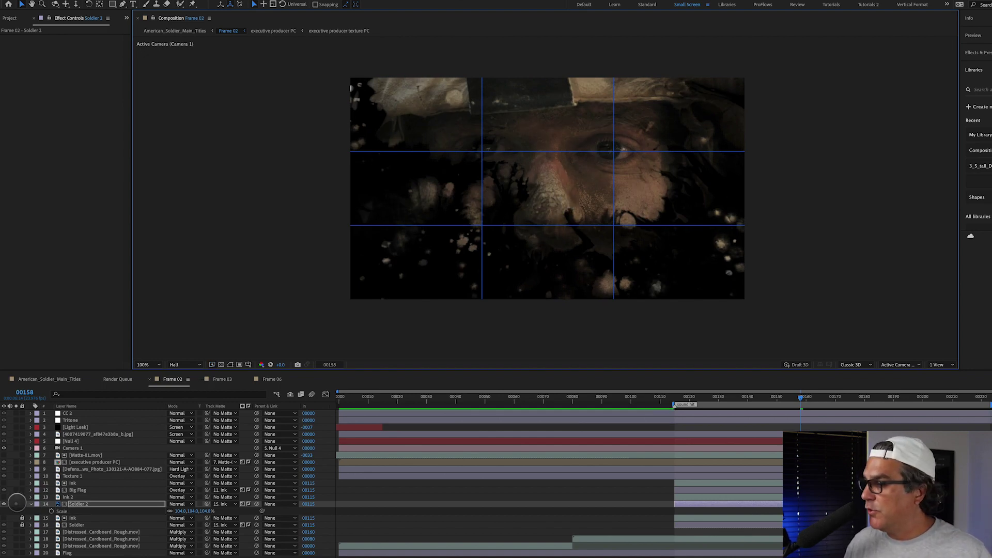
pyautogui.click(16, 504)
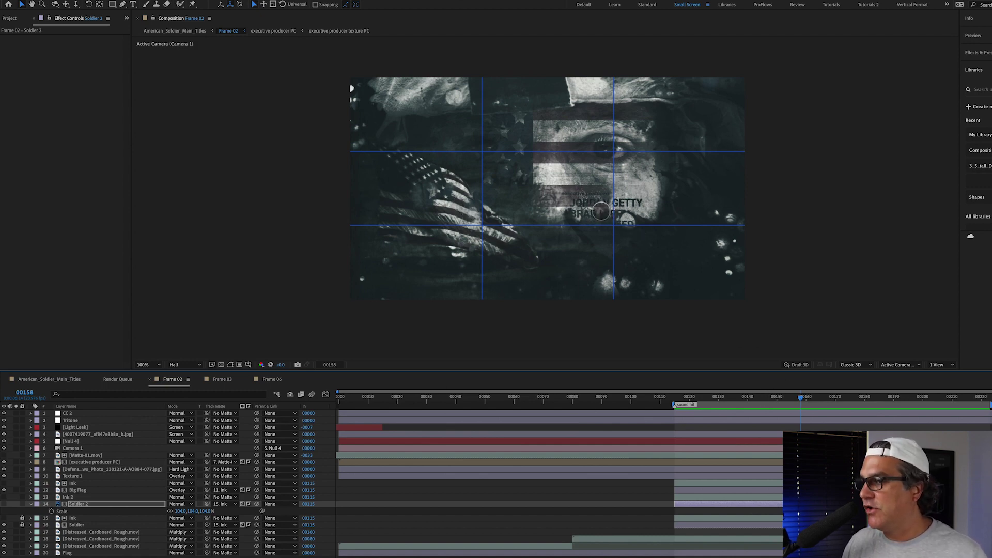
pyautogui.click(848, 398)
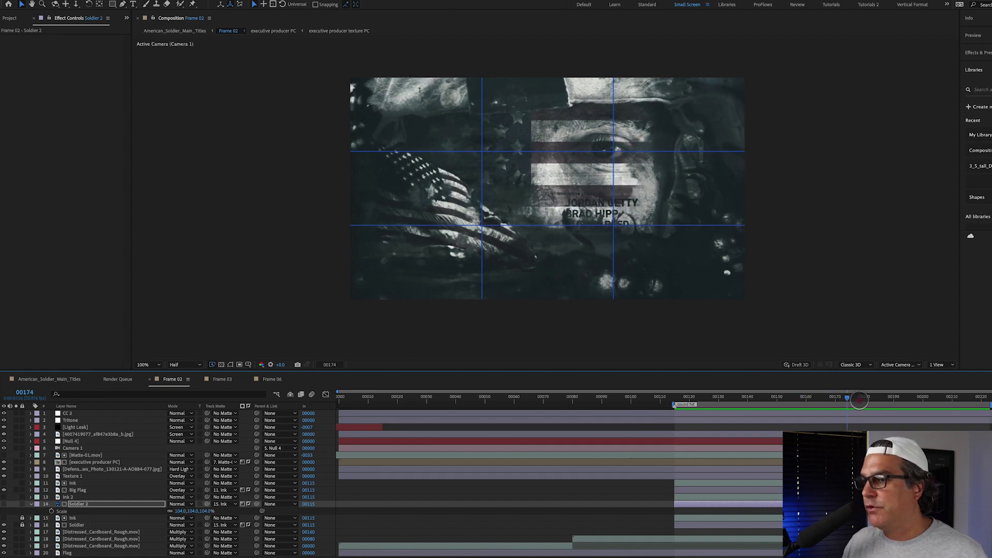
pyautogui.click(815, 398)
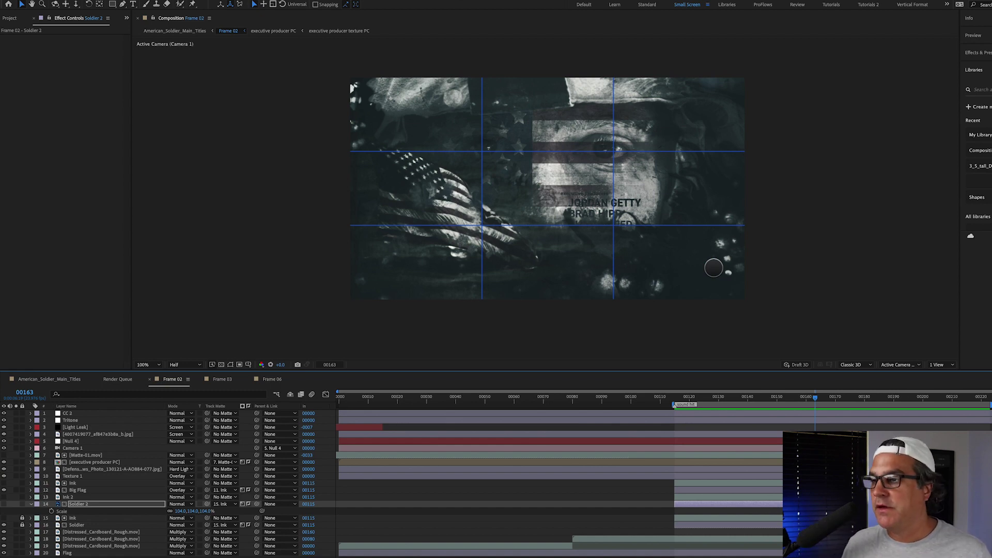
# Toggle Invert on the executive producer credit layer and place it on the lower-right thirds intersection
pyautogui.click(94, 462)
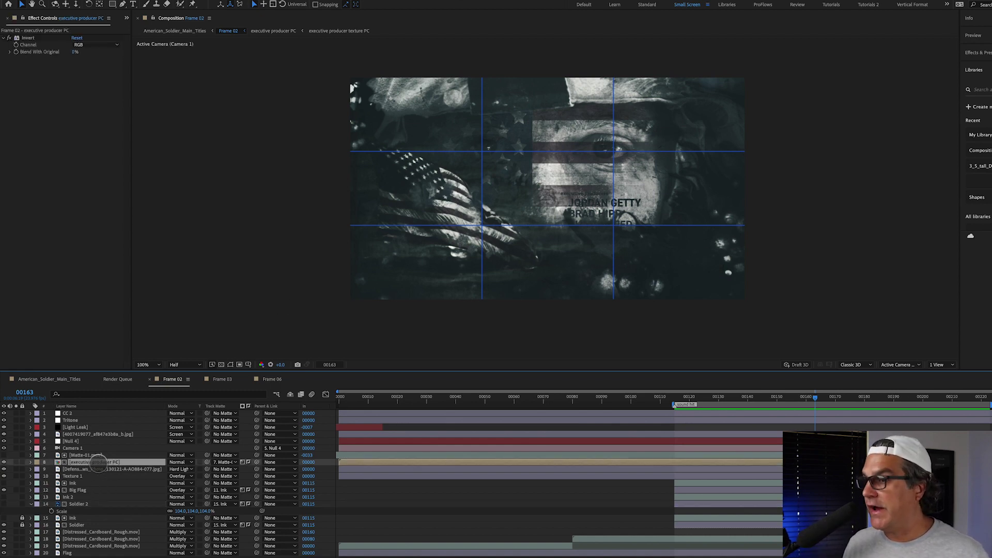
pyautogui.moveTo(598, 212); pyautogui.dragTo(482, 152)
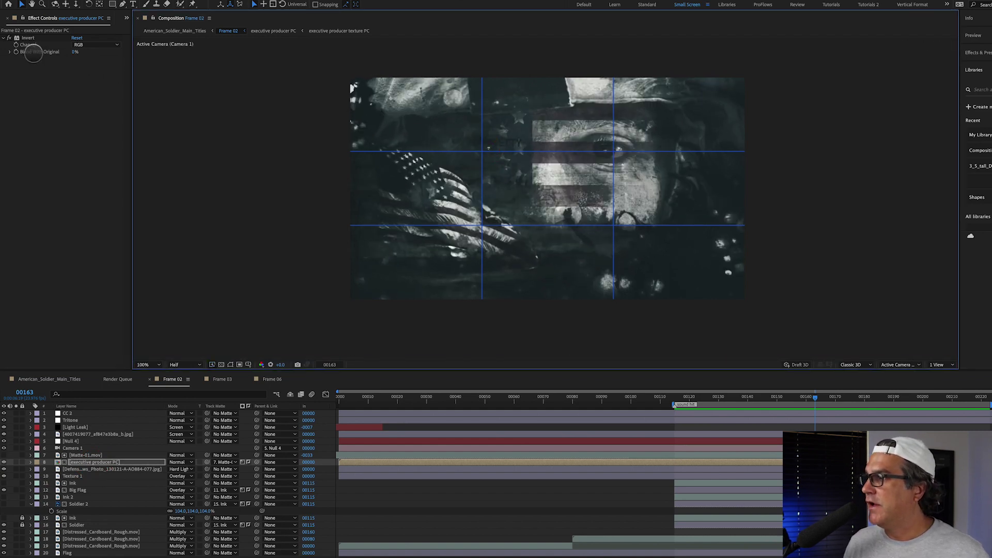
pyautogui.click(10, 38)
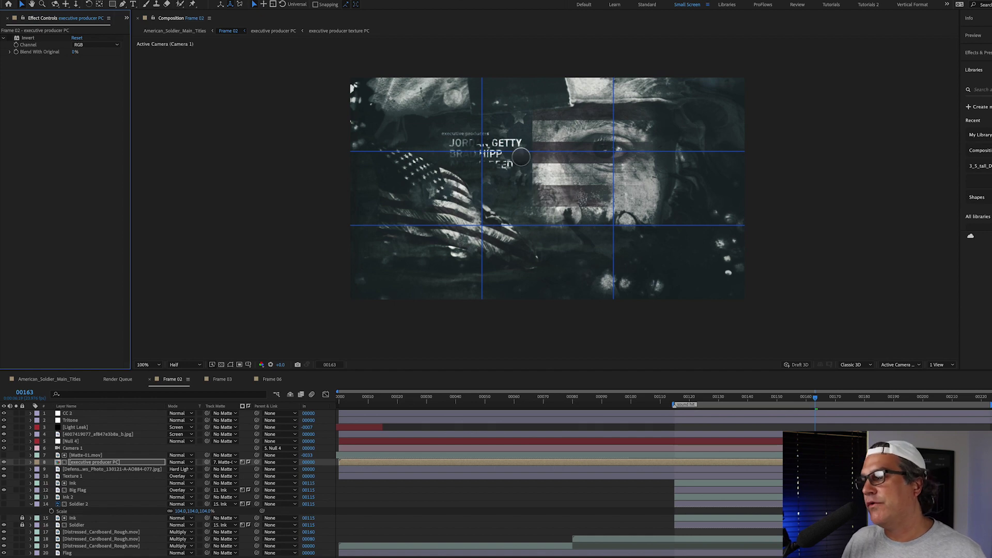
pyautogui.moveTo(595, 225); pyautogui.dragTo(614, 217)
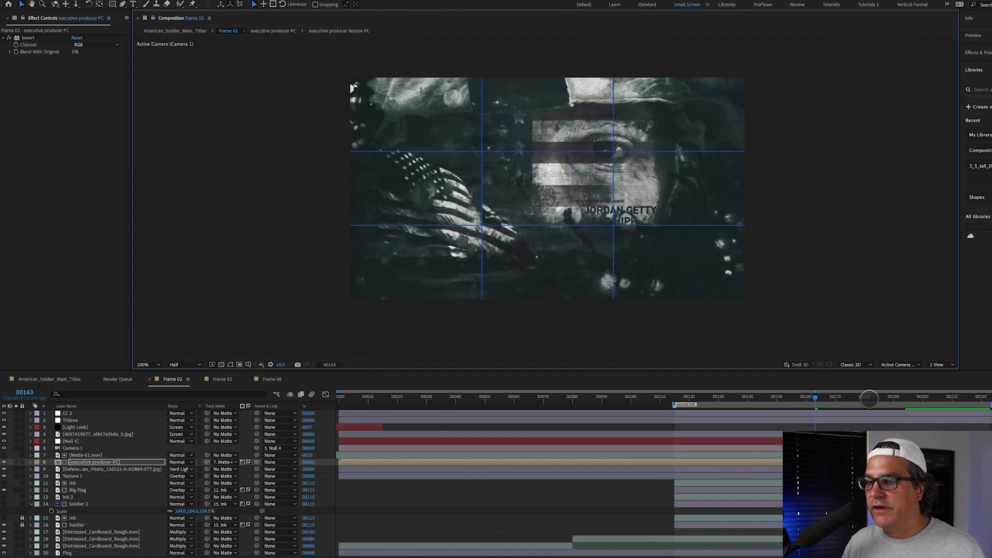
pyautogui.moveTo(946, 399); pyautogui.dragTo(928, 399)
pyautogui.click(616, 240)
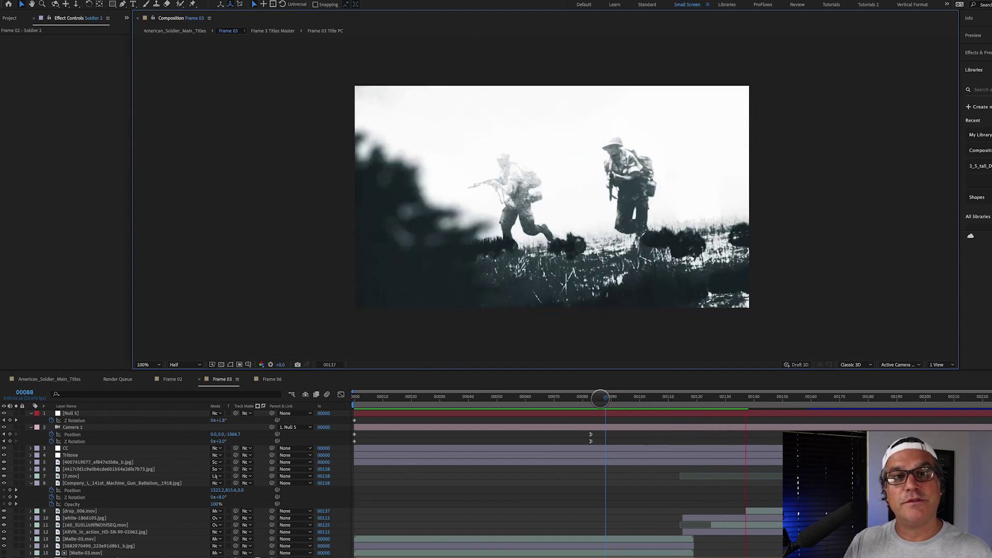
pyautogui.press('space')
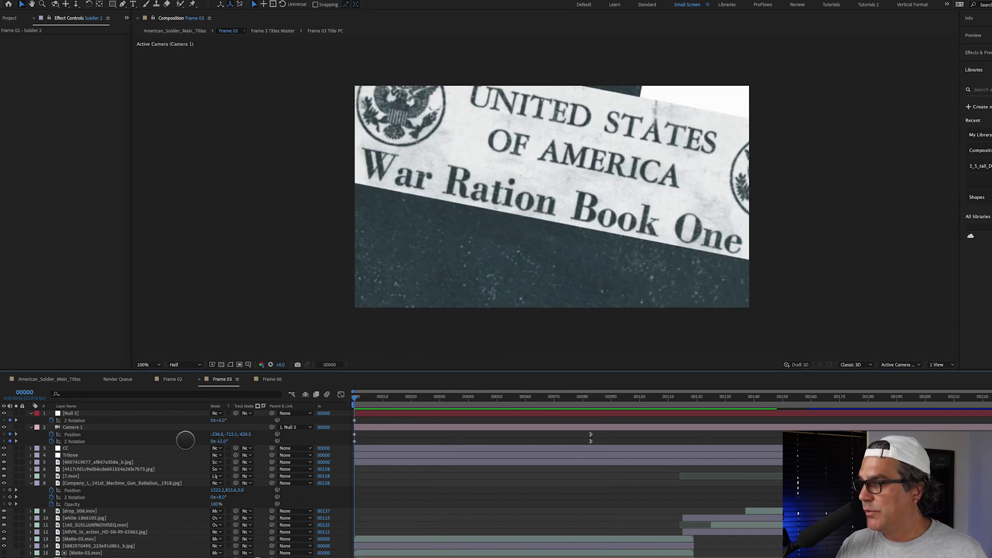
pyautogui.click(78, 427)
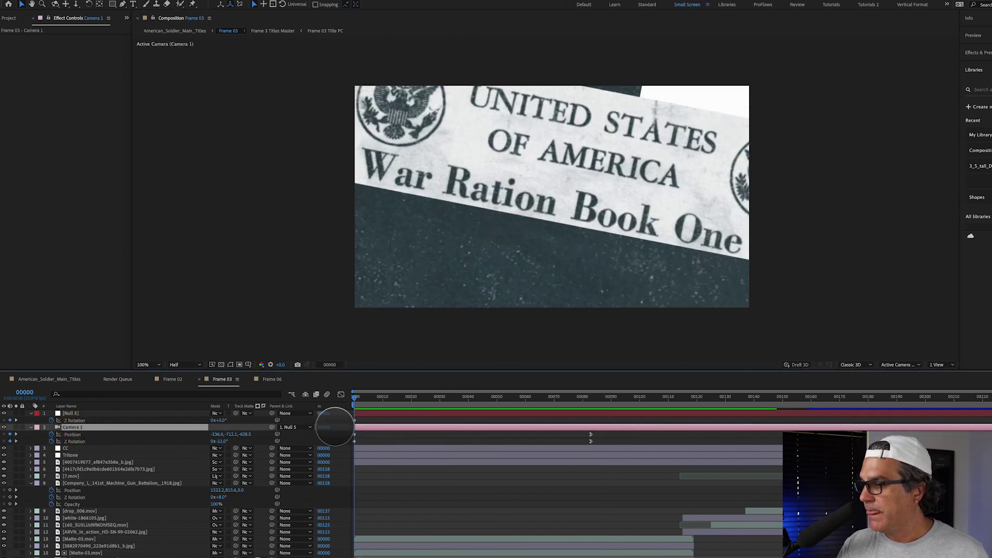
pyautogui.moveTo(356, 398); pyautogui.dragTo(372, 397)
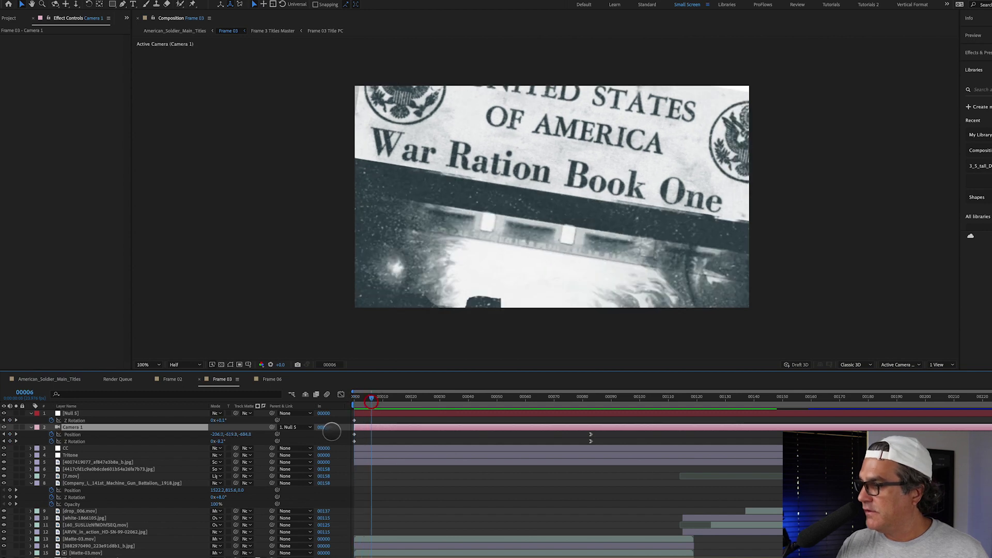
pyautogui.click(361, 433)
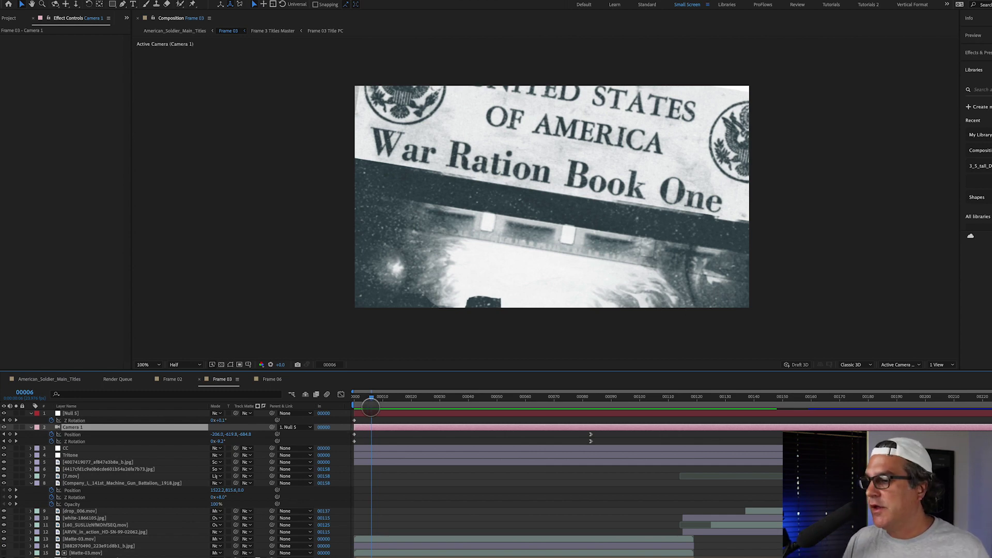
pyautogui.click(388, 400)
pyautogui.moveTo(388, 400); pyautogui.dragTo(597, 396)
pyautogui.moveTo(589, 430); pyautogui.dragTo(583, 439)
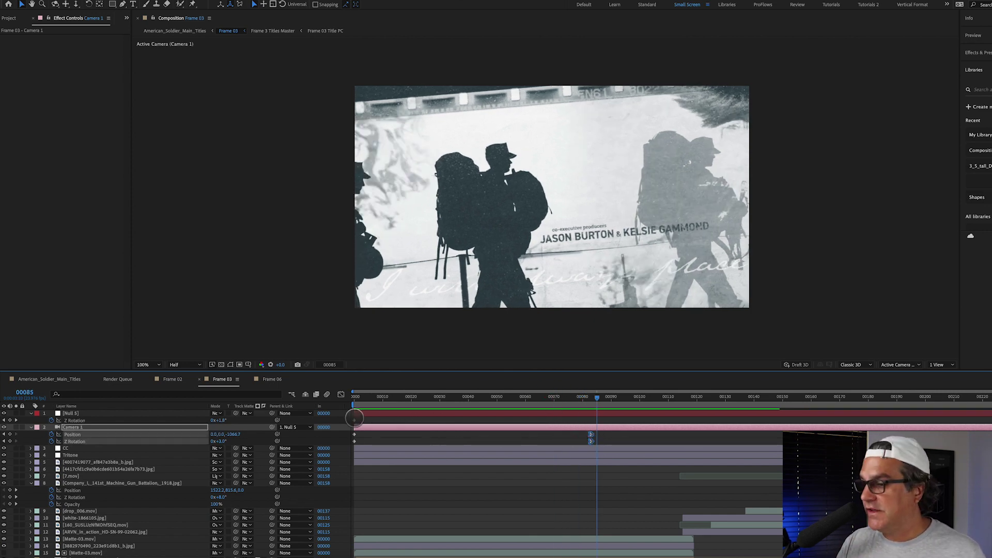
pyautogui.moveTo(372, 398); pyautogui.dragTo(354, 398)
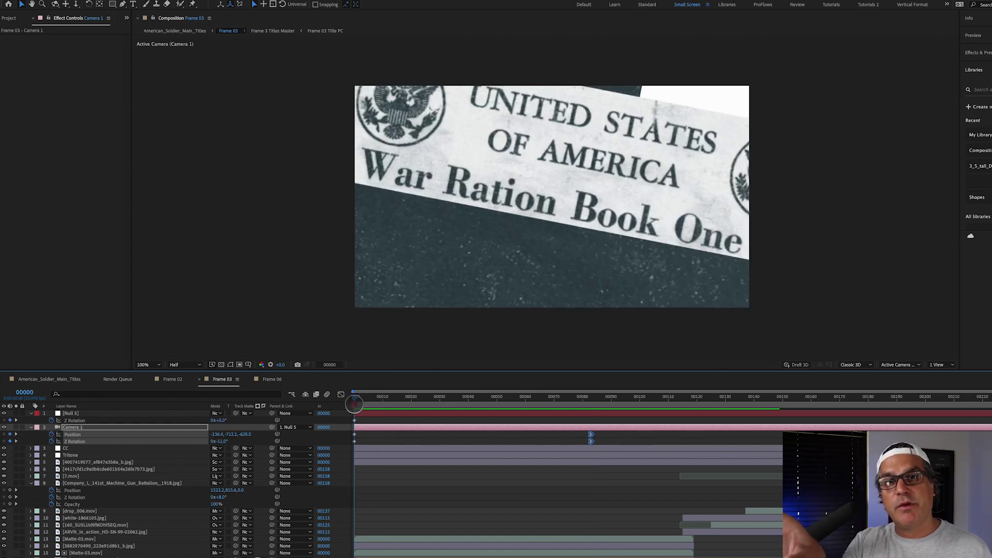
pyautogui.press('space')
pyautogui.moveTo(415, 403); pyautogui.dragTo(592, 408)
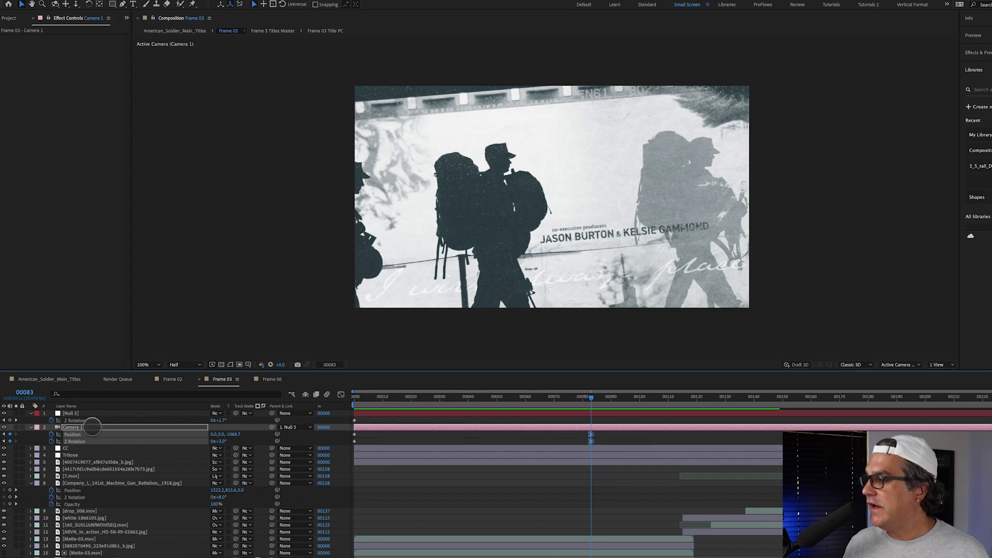
pyautogui.click(93, 428)
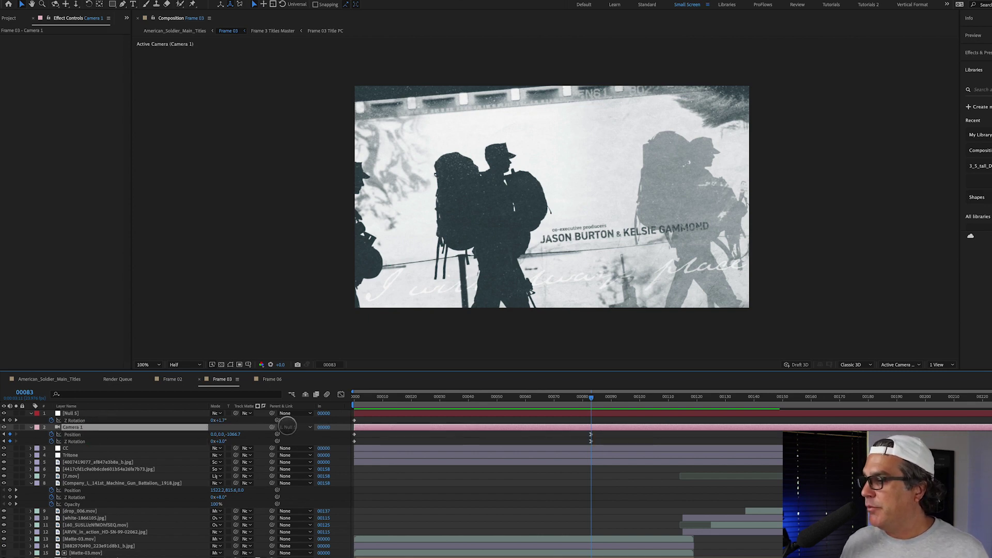
# Scrub Frame 03 to frame 85 with Null 5 selected to check the rotation, then switch to Frame 06
pyautogui.click(103, 413)
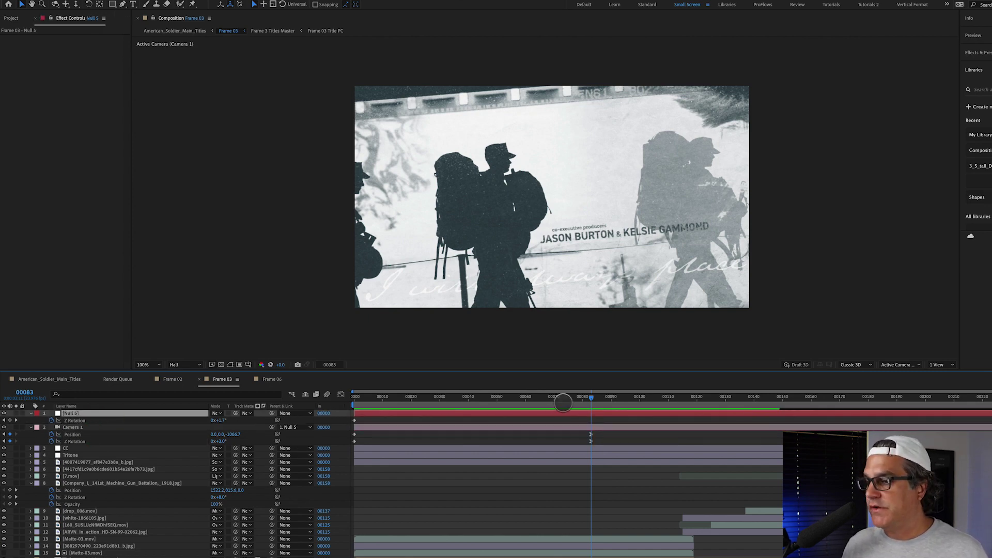
pyautogui.moveTo(590, 397); pyautogui.dragTo(348, 415)
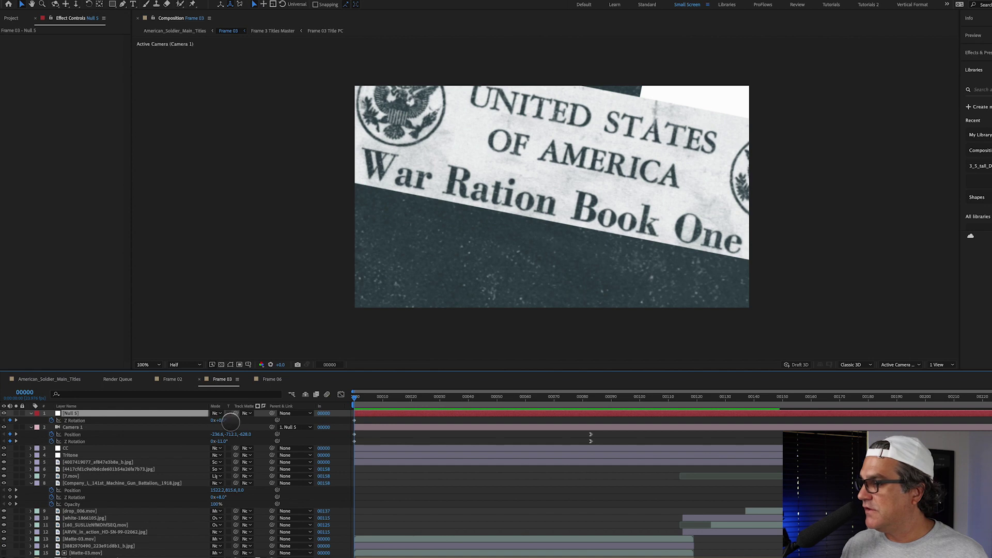
pyautogui.moveTo(355, 397); pyautogui.dragTo(982, 401)
pyautogui.moveTo(525, 439); pyautogui.dragTo(548, 416)
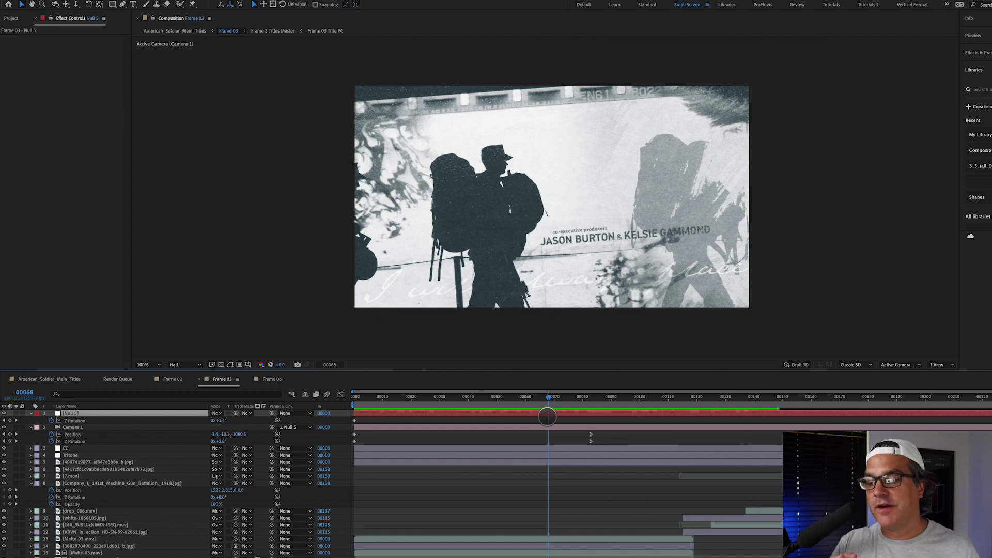
pyautogui.moveTo(548, 417); pyautogui.dragTo(631, 397)
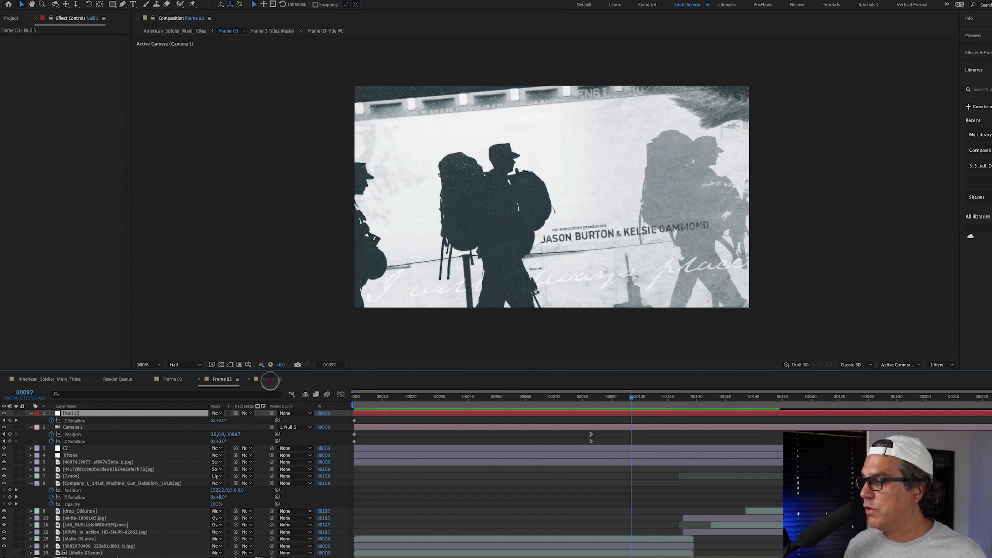
pyautogui.click(271, 379)
# Play the Frame 06 tank shot and show Camera 1's Position and Z Rotation keyframes
pyautogui.press('space')
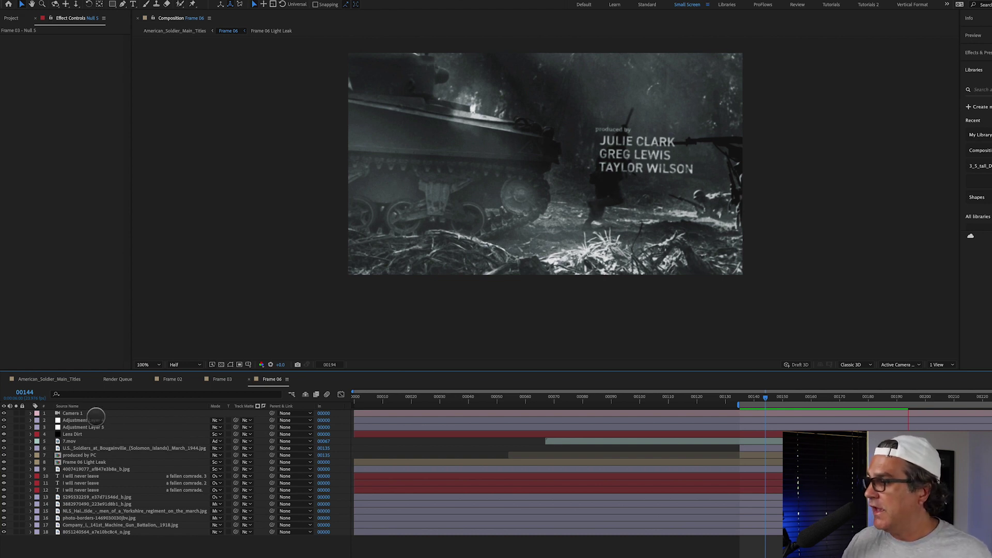
pyautogui.click(96, 414)
pyautogui.press('u')
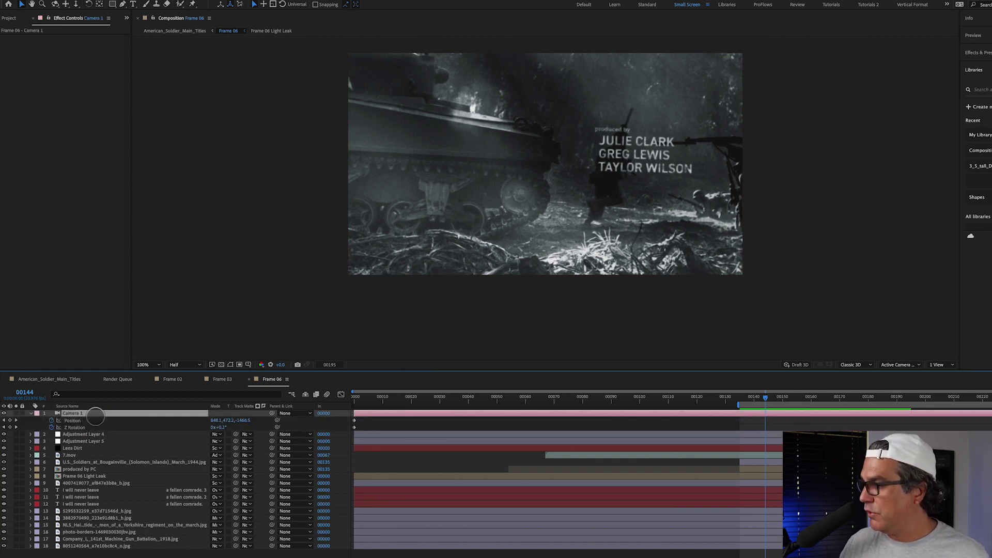